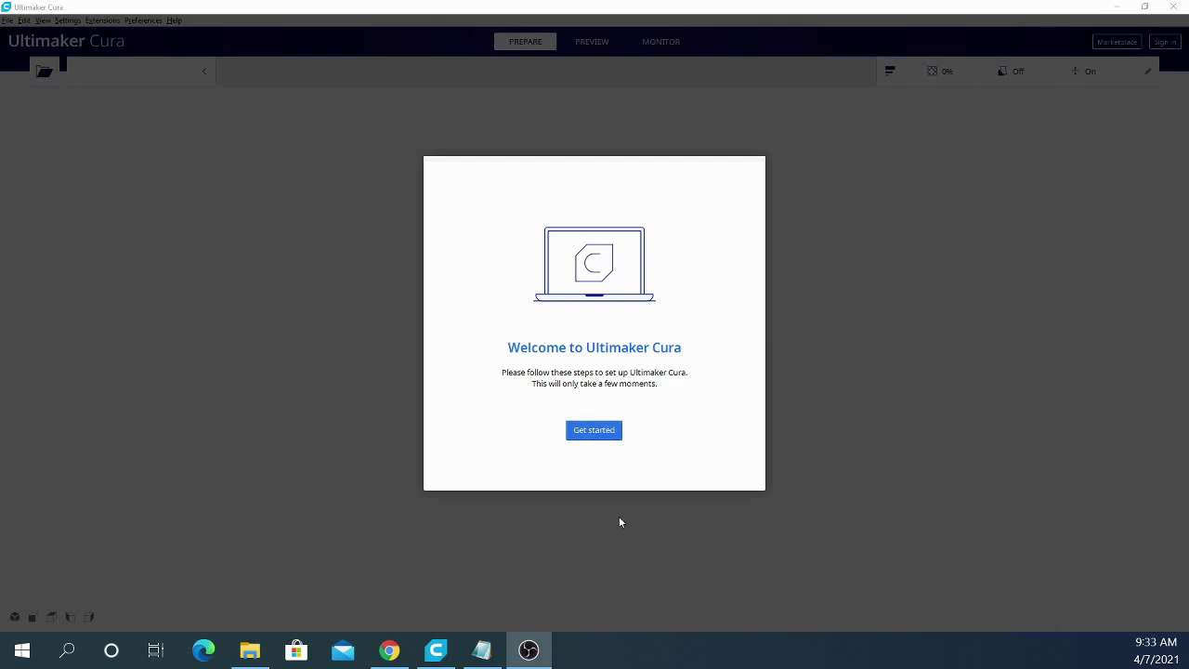
Step: Get started from the Welcome to Ultimaker Cura page
left_click(599, 431)
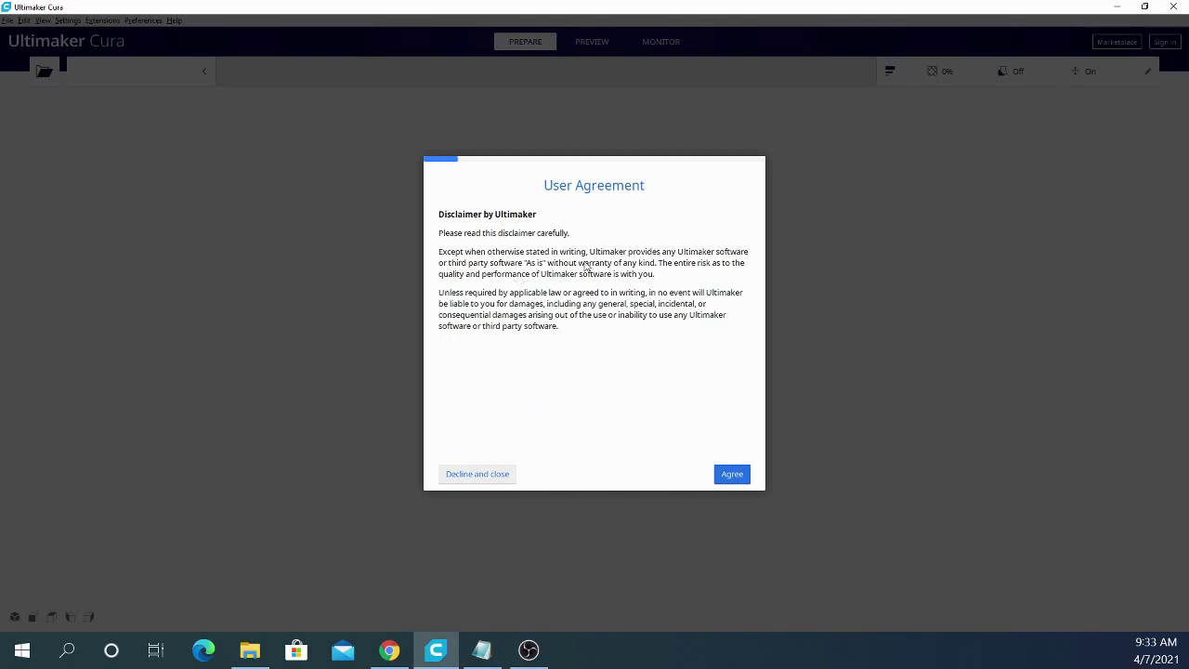
Step: Agree to the user agreement and continue past the 'Help us to improve' data-collection notice
left_click(731, 475)
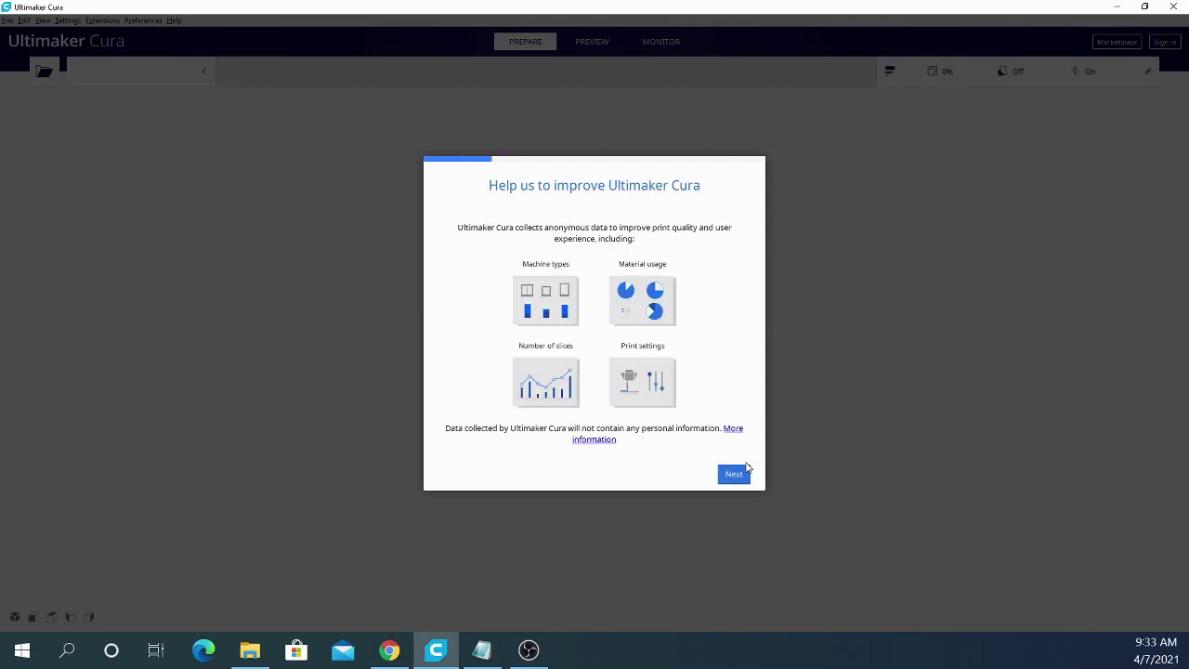
left_click(734, 477)
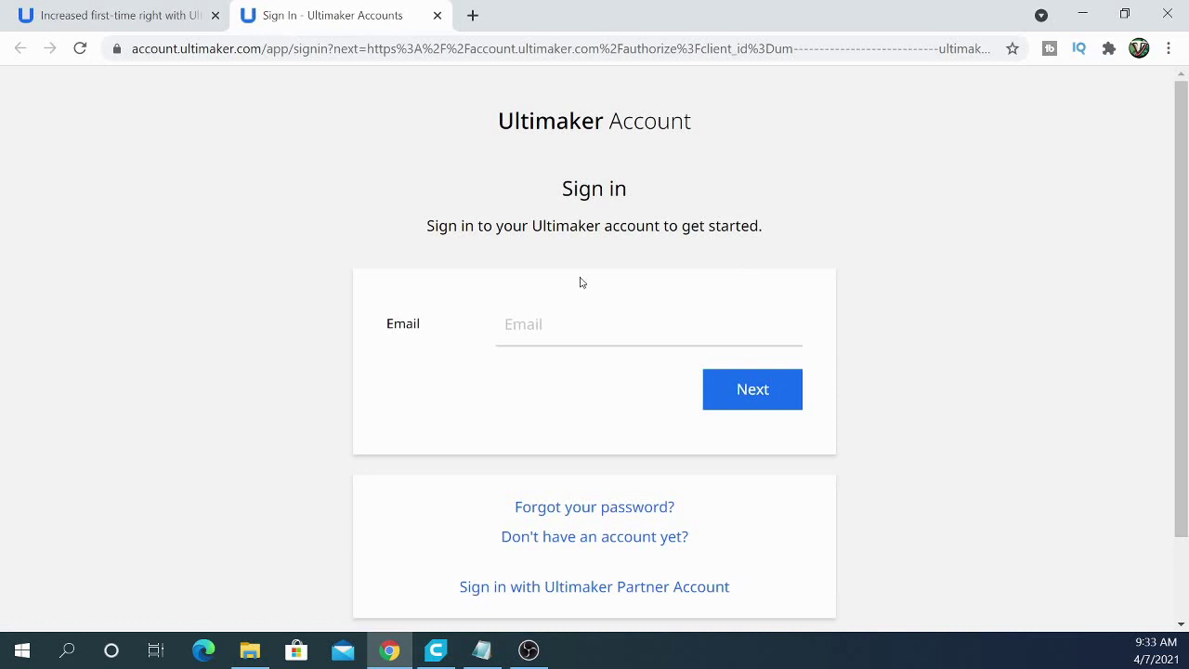
Step: Fill in the saved account e-mail and the account password, then submit the sign-in
left_click(563, 324)
left_click(595, 381)
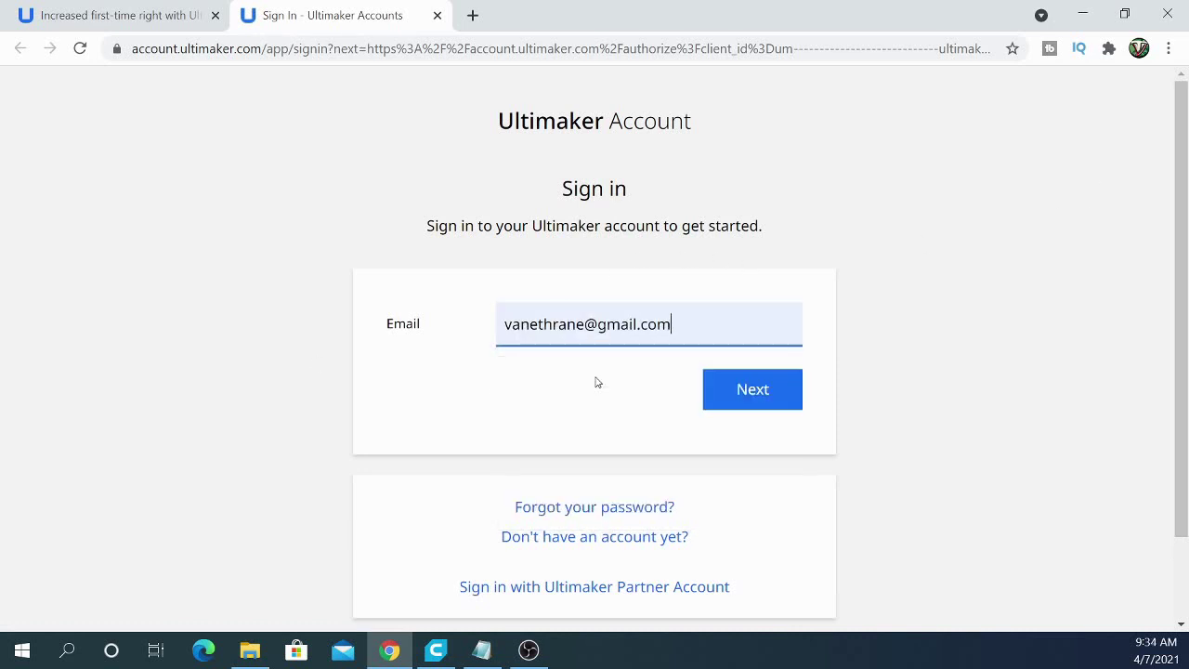
left_click(757, 401)
left_click(595, 403)
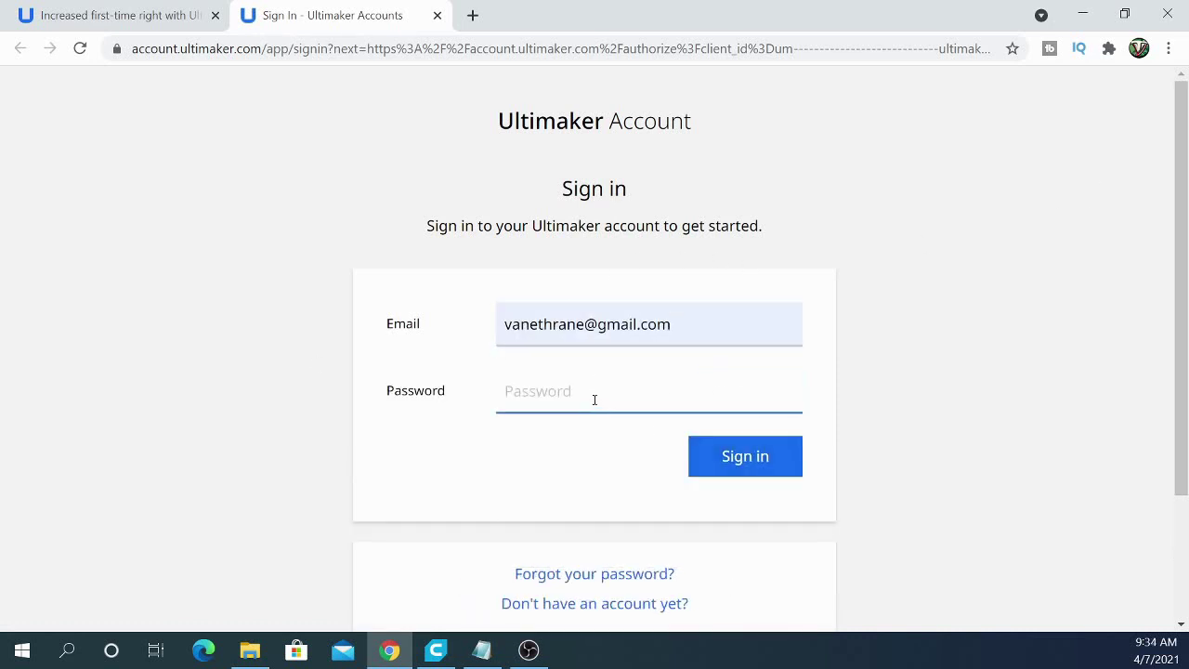
type("***")
key("Return")
Step: Replace the rejected password with the corrected account password and resubmit
left_click_drag(595, 399, 323, 376)
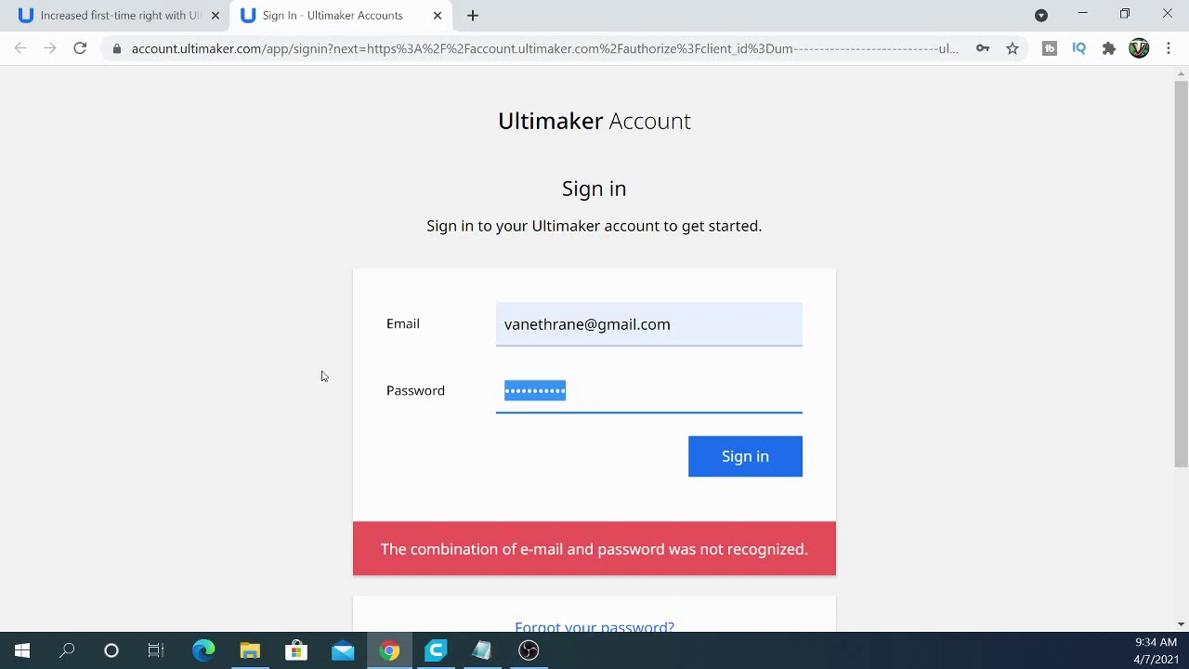
type("***")
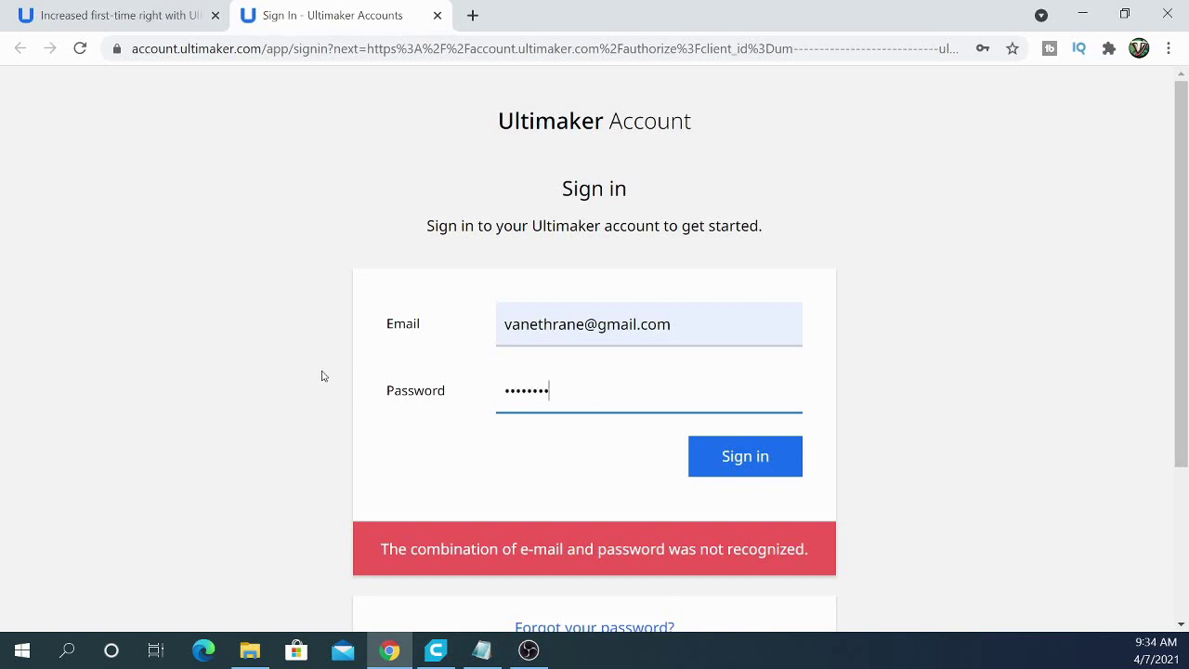
type("**")
key("Return")
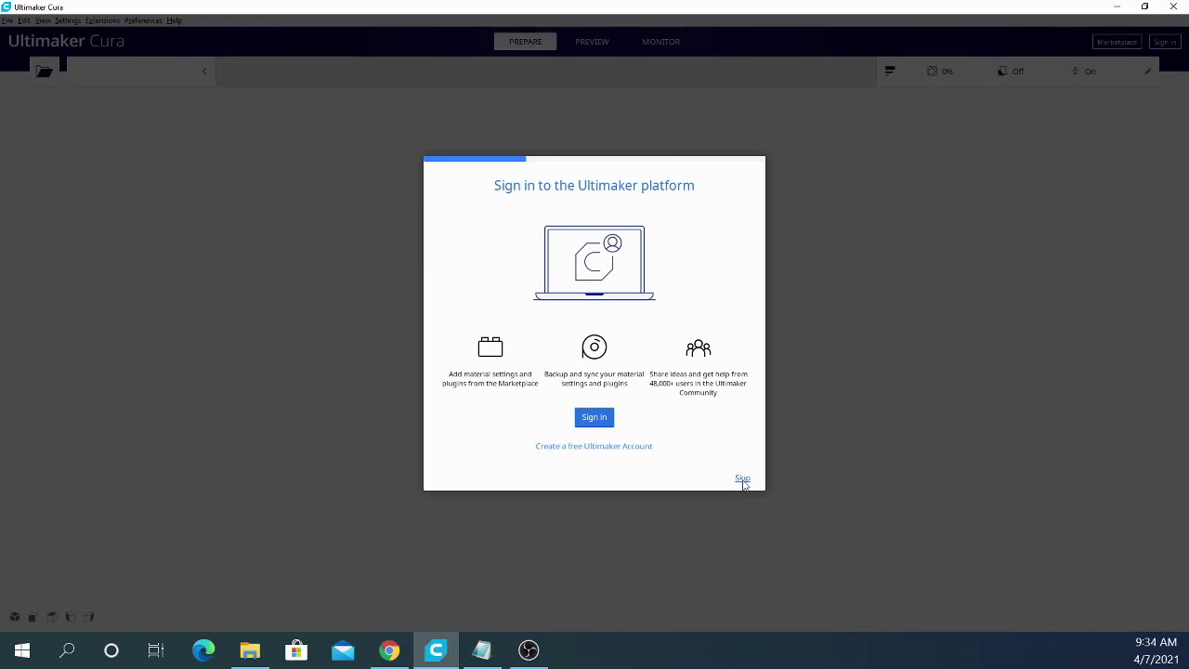
Step: Skip signing in to the Ultimaker platform
left_click(742, 479)
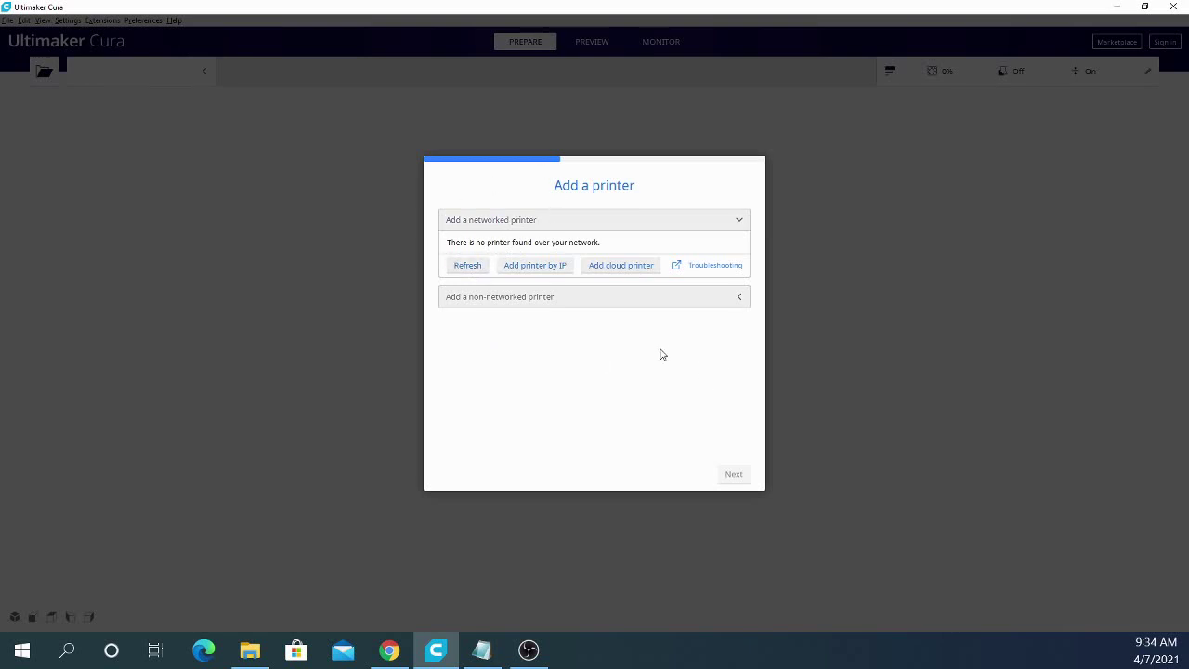
Step: Add the Creality Ender-3 Pro from the Creality3D non-networked printer list
left_click(499, 297)
scroll(501, 344, "down", 3)
scroll(500, 346, "down", 5)
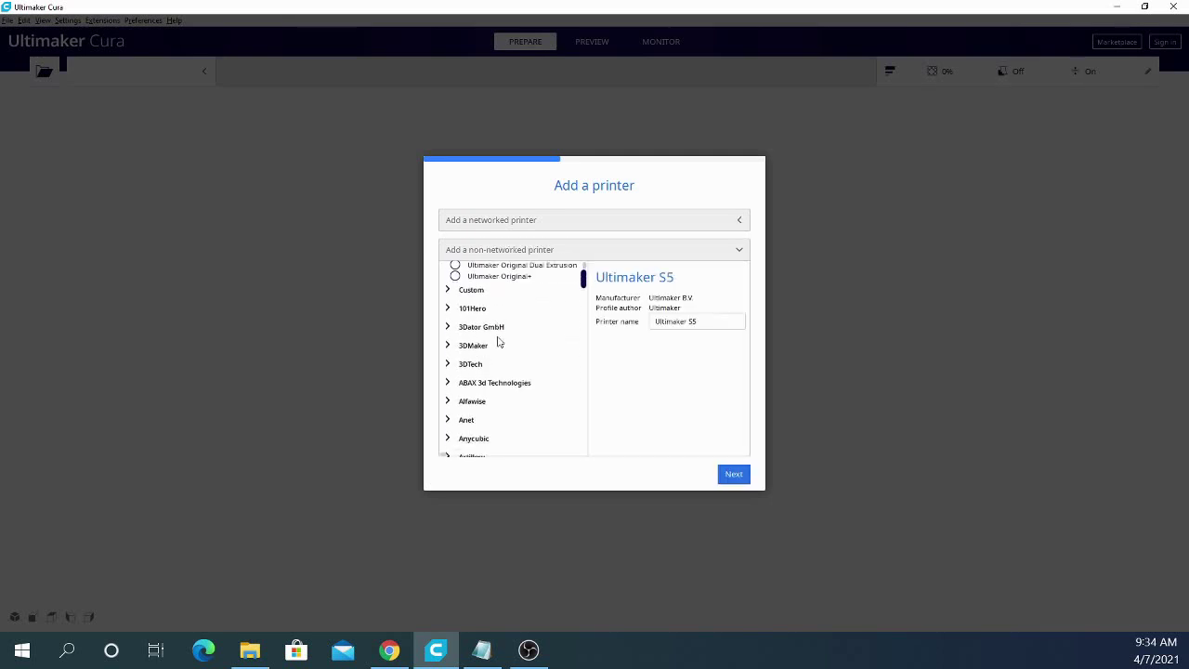
scroll(498, 342, "down", 5)
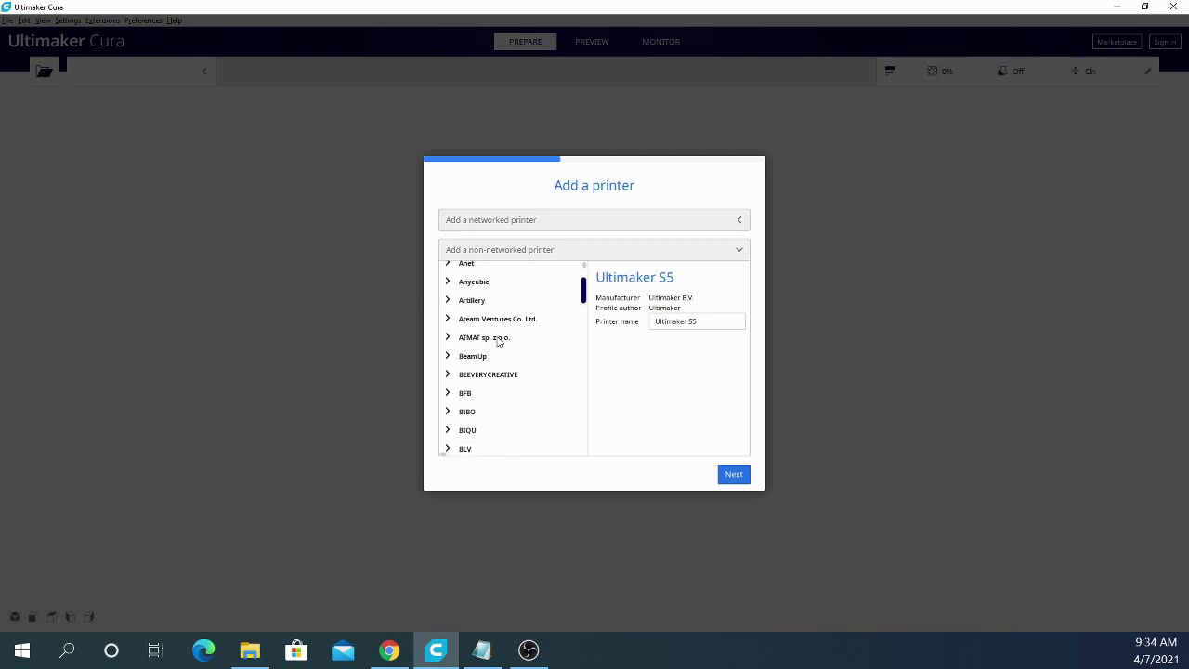
scroll(497, 340, "down", 5)
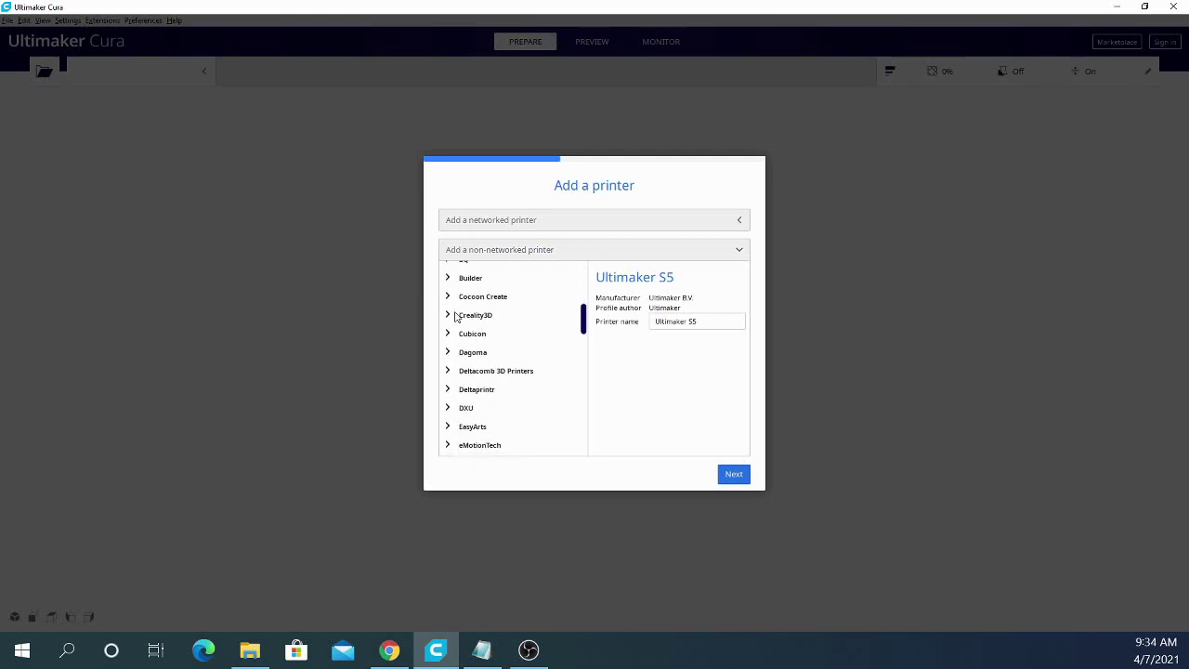
left_click(452, 317)
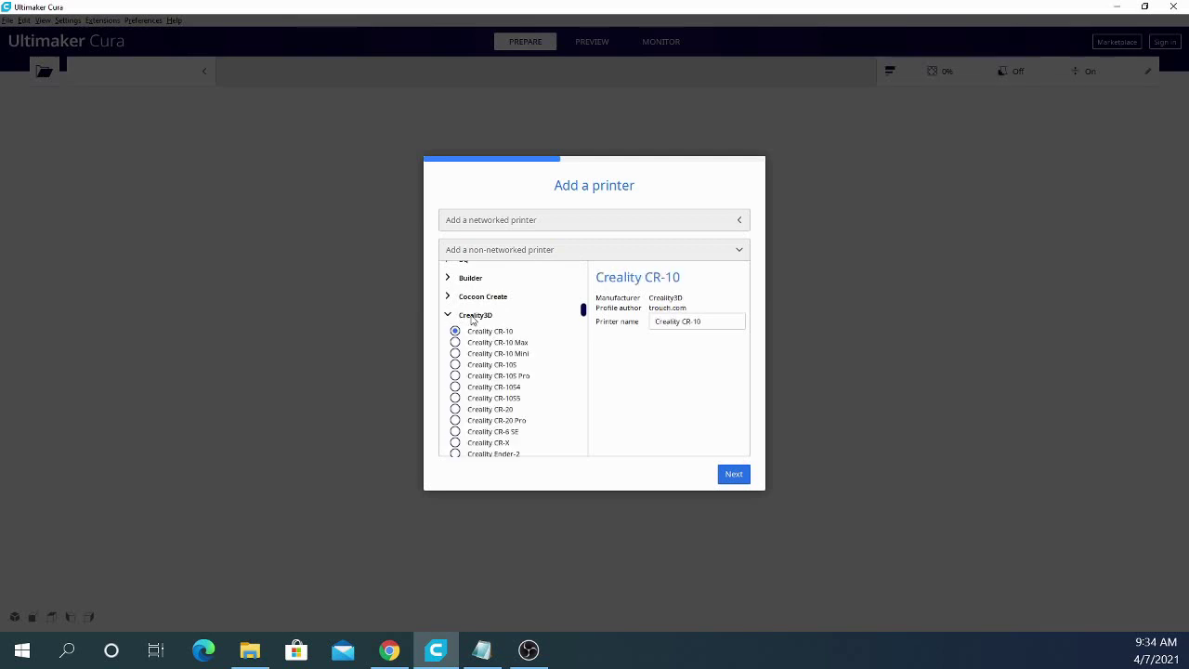
scroll(536, 342, "down", 3)
scroll(535, 344, "down", 3)
left_click(455, 369)
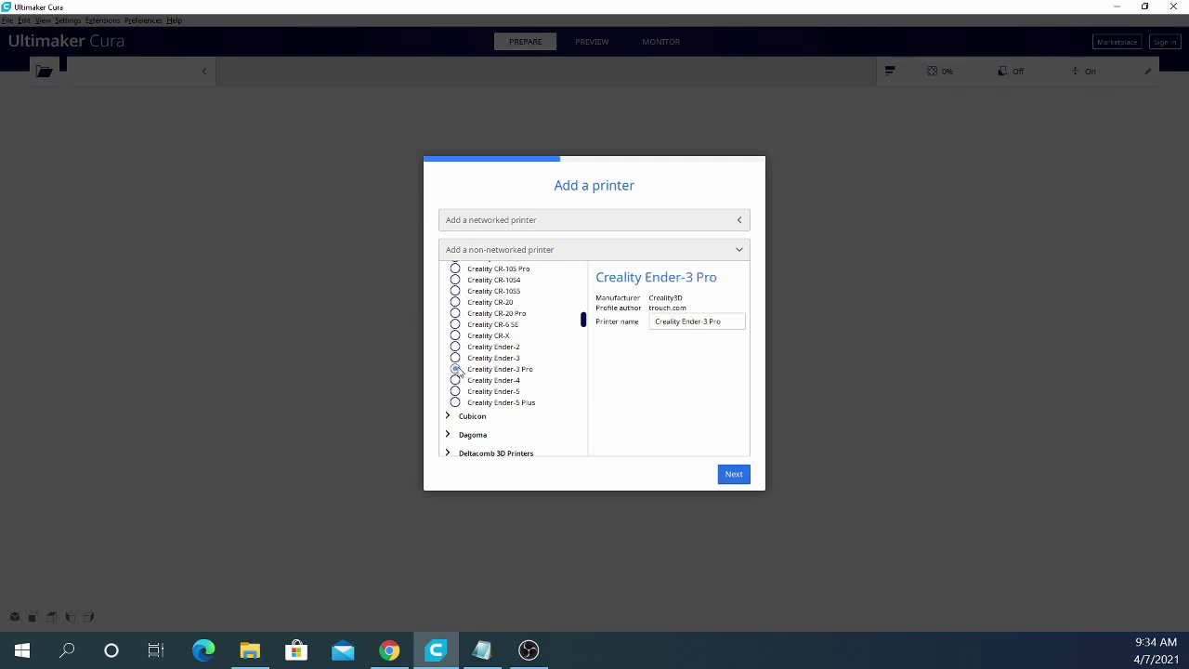
left_click(734, 474)
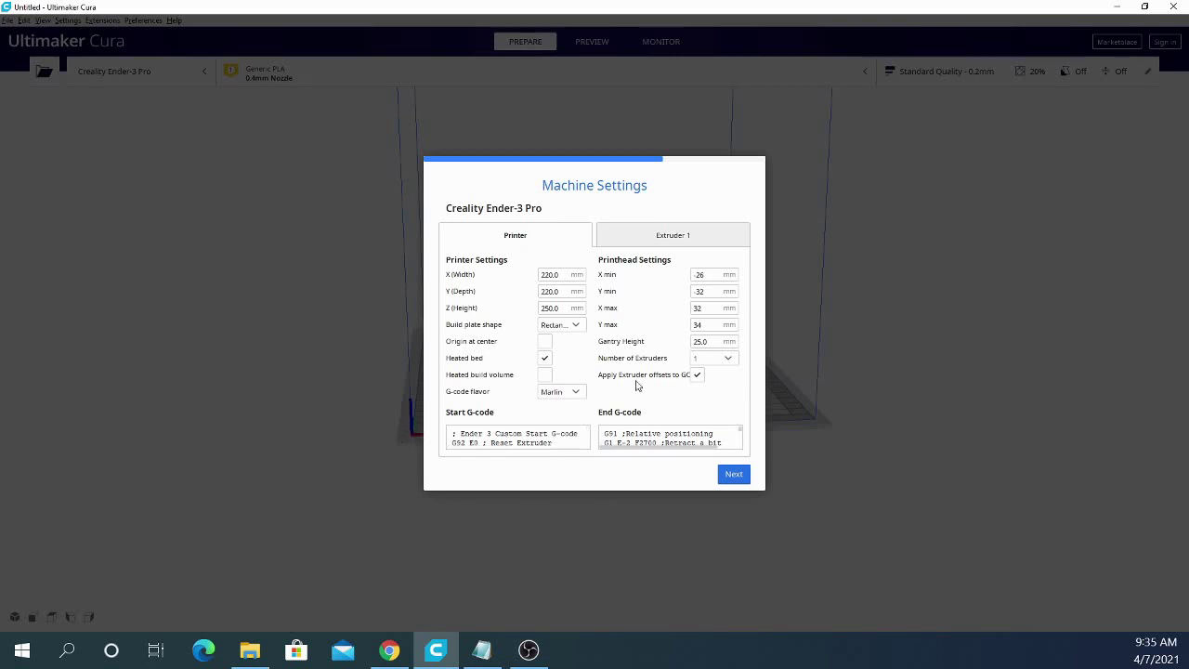
Step: Review the Ender-3 Pro Machine Settings, including the 220×220×250 mm volume and G-code boxes
scroll(669, 439, "down", 1)
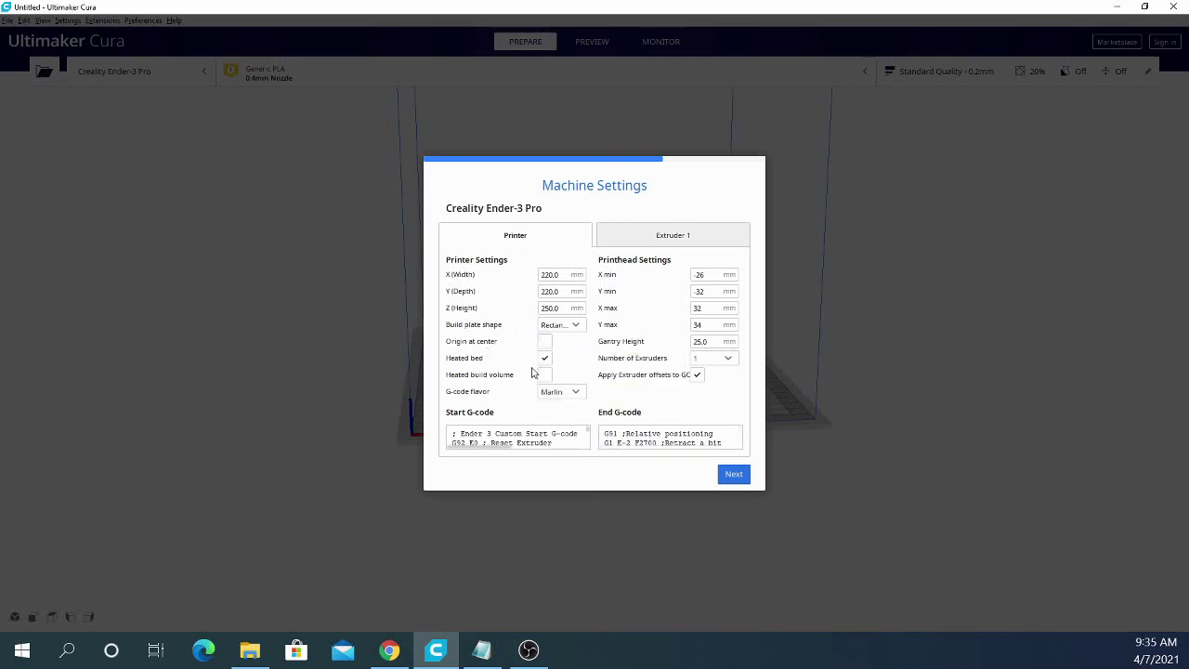
Step: Accept the machine settings, step through the What's New slides and finish the wizard
left_click(734, 475)
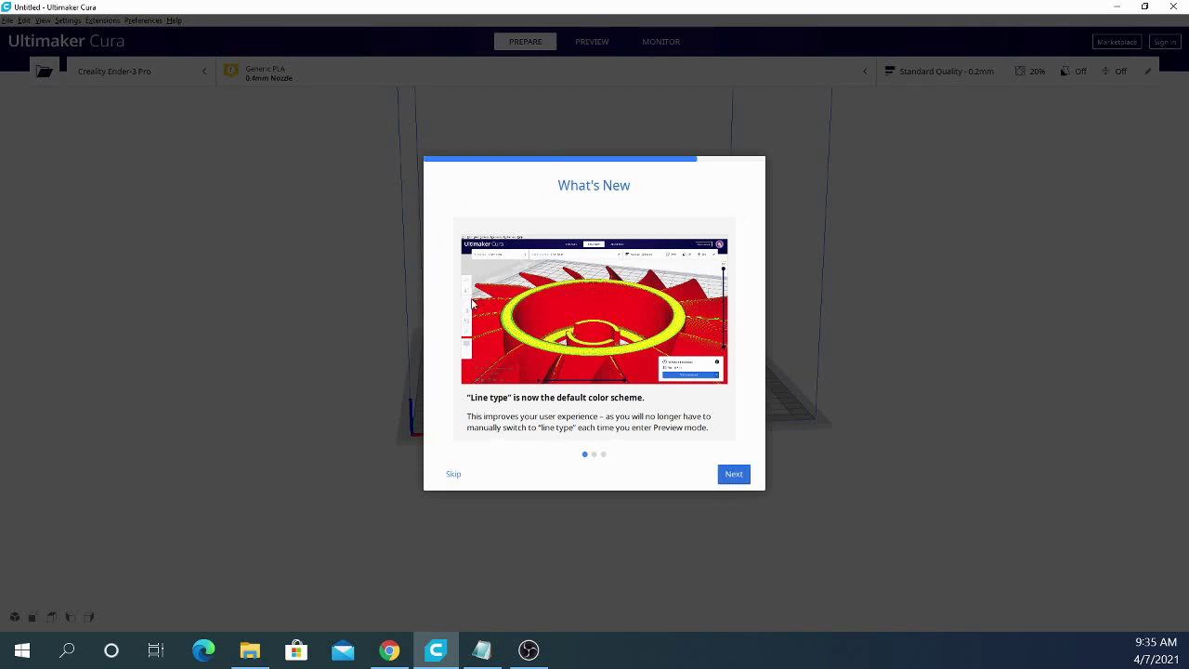
left_click(734, 475)
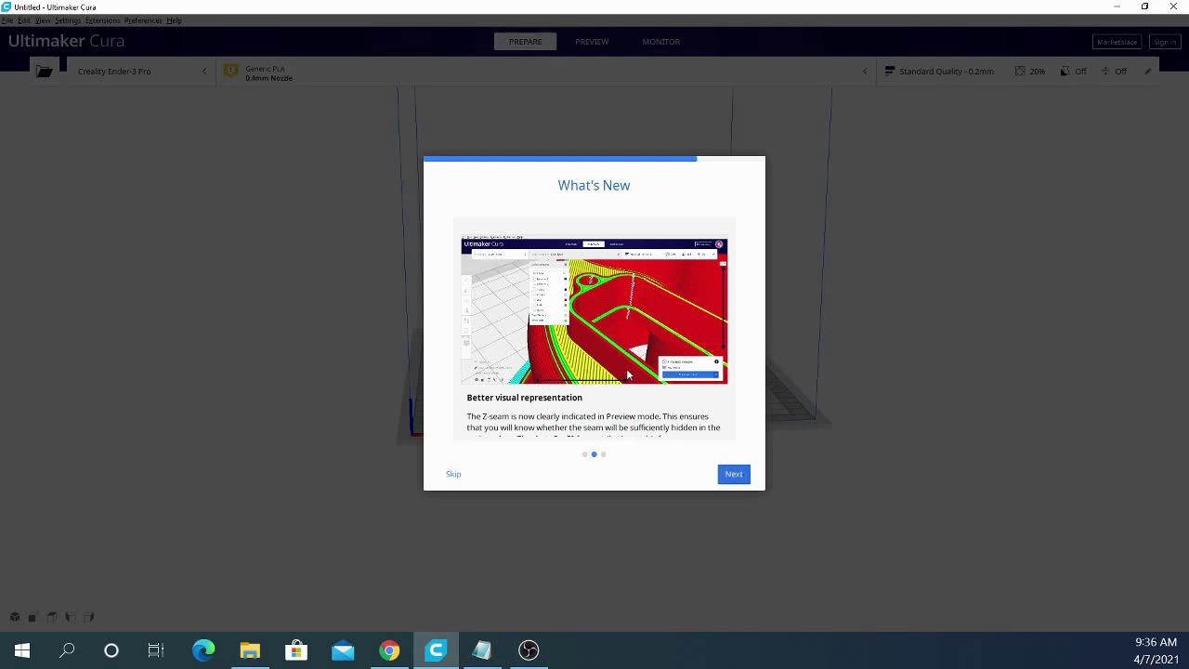
left_click(732, 474)
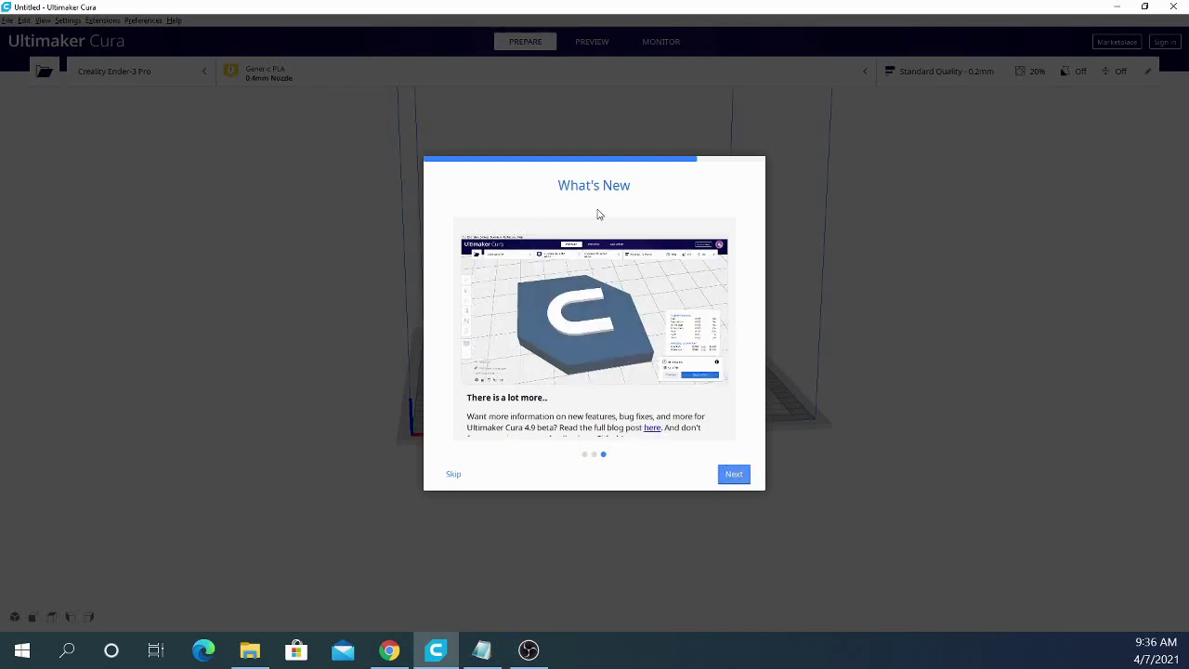
left_click(734, 476)
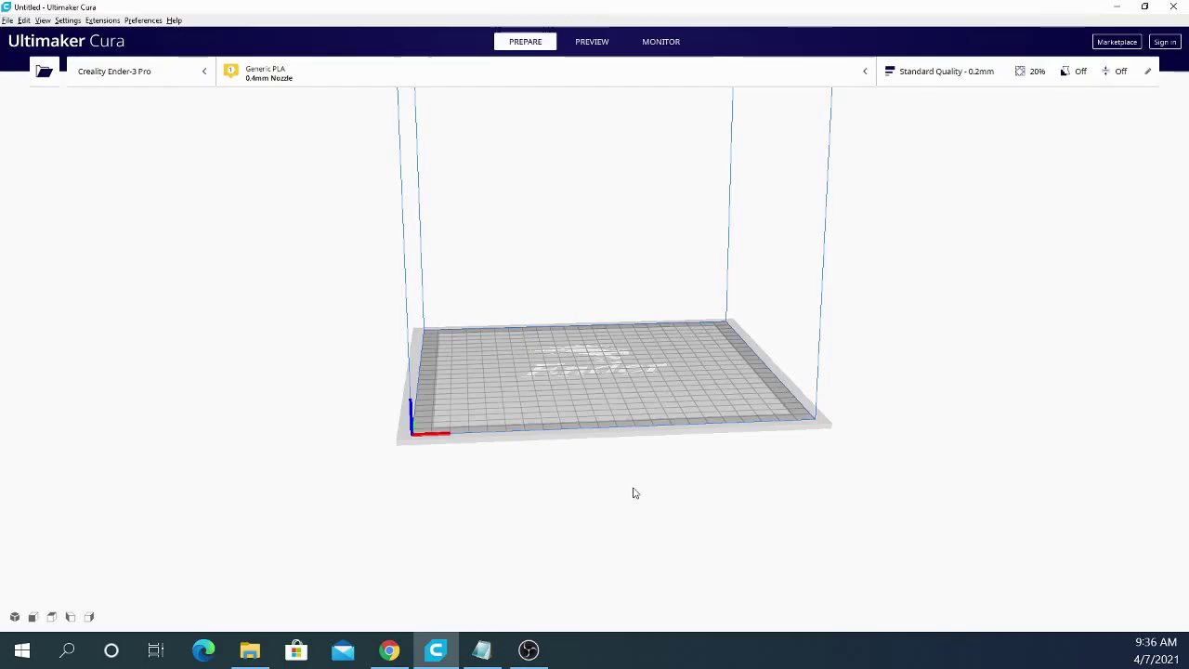
Step: Switch the Standard Quality 0.2mm print settings to Custom and briefly expand the Quality category
left_click(969, 75)
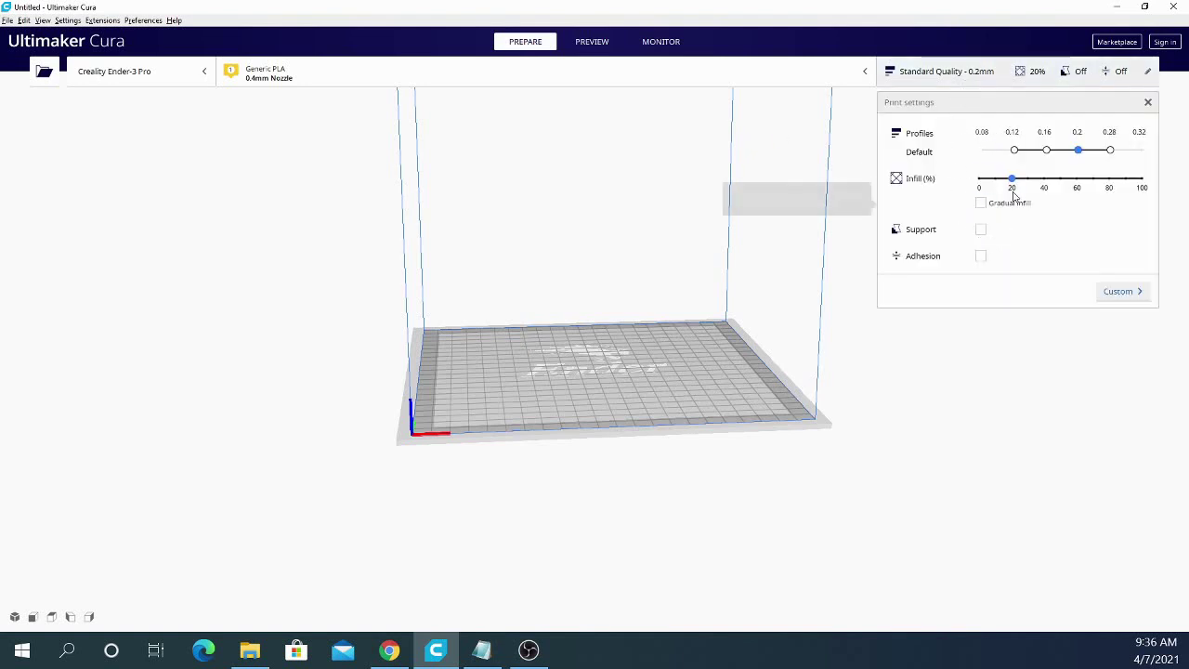
left_click(1116, 295)
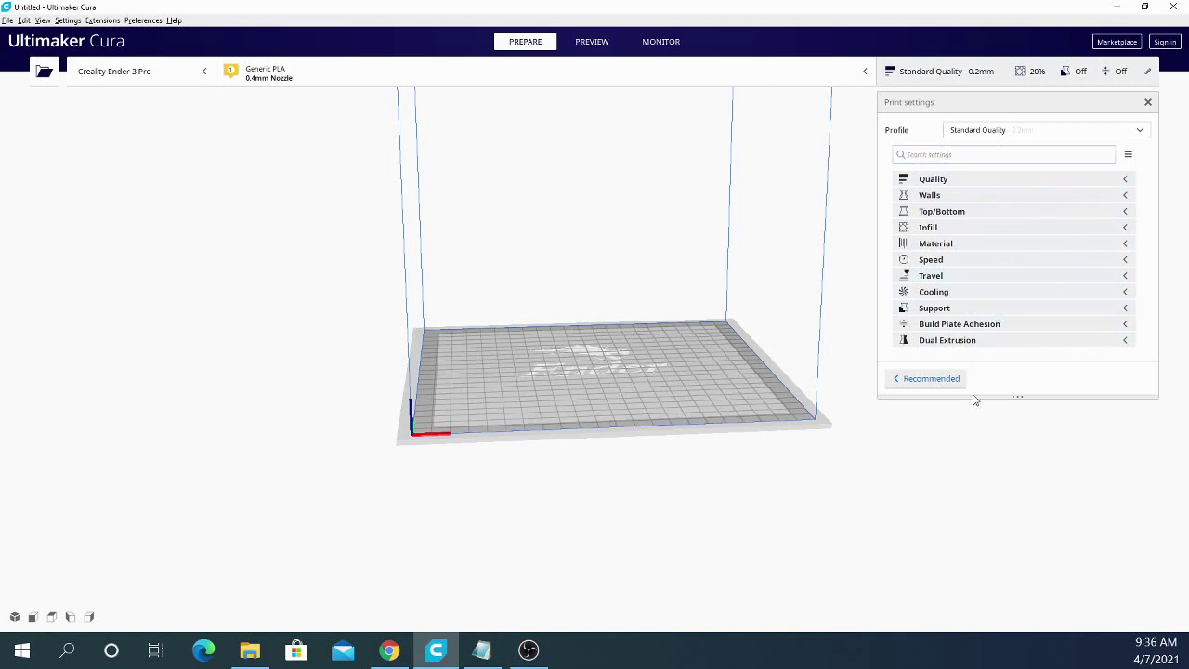
left_click(934, 179)
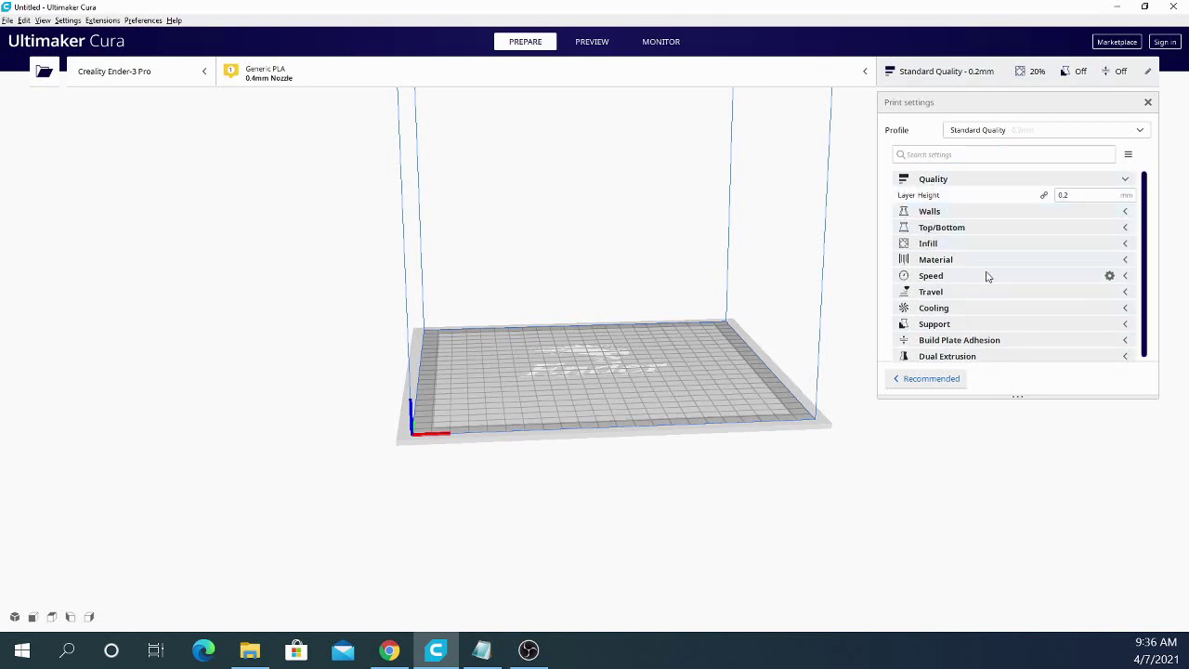
left_click(971, 182)
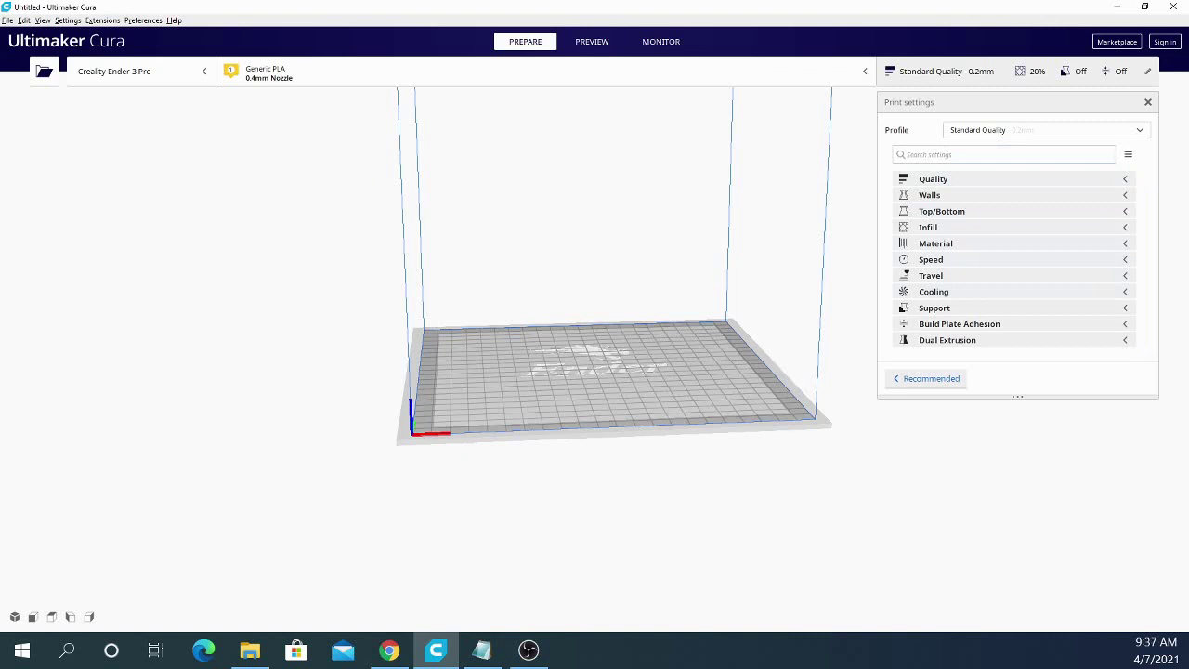
Step: Bring up the Open file(s) dialog, check its file-type list, and cancel without loading
left_click(8, 21)
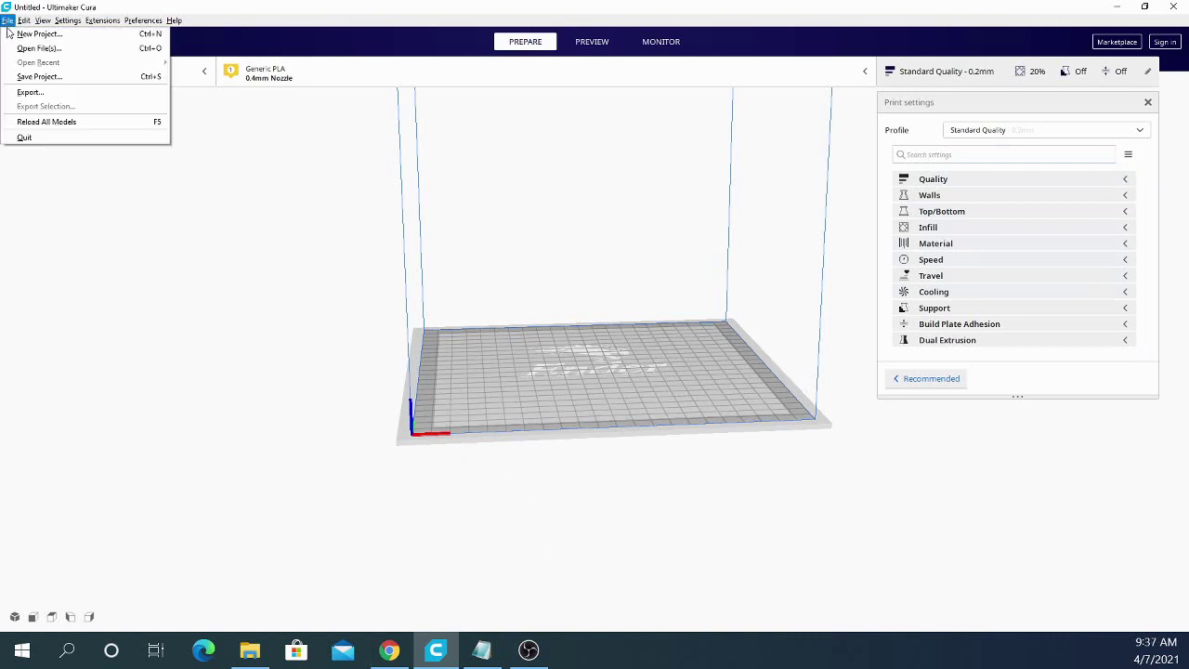
left_click(37, 49)
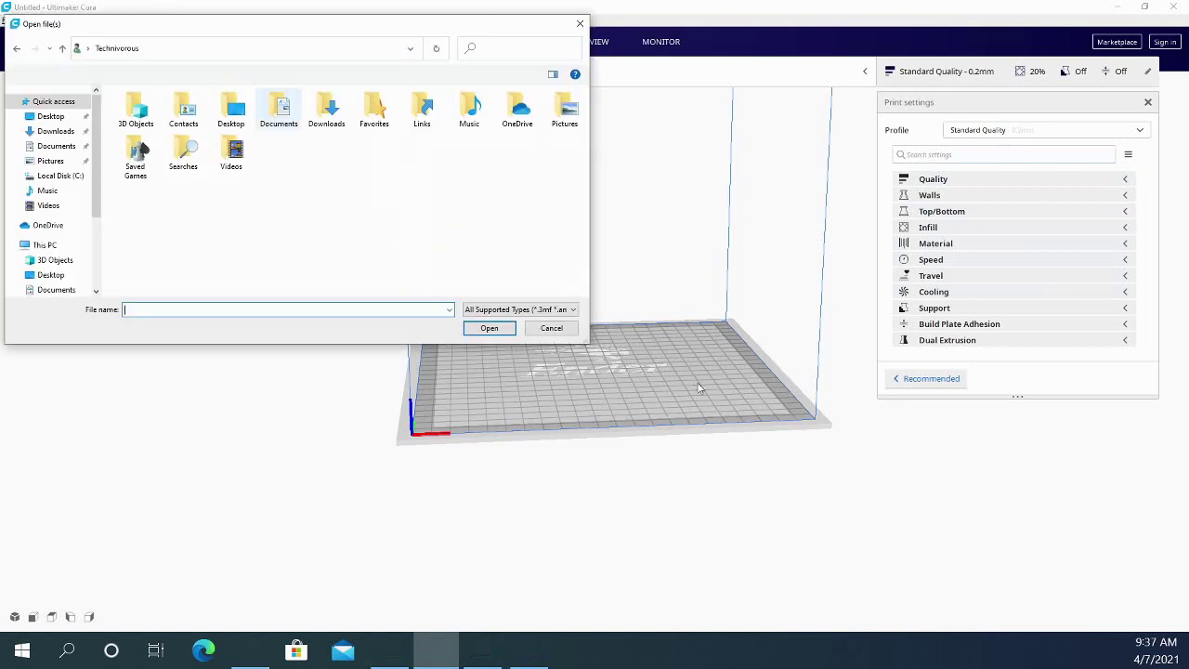
left_click(542, 311)
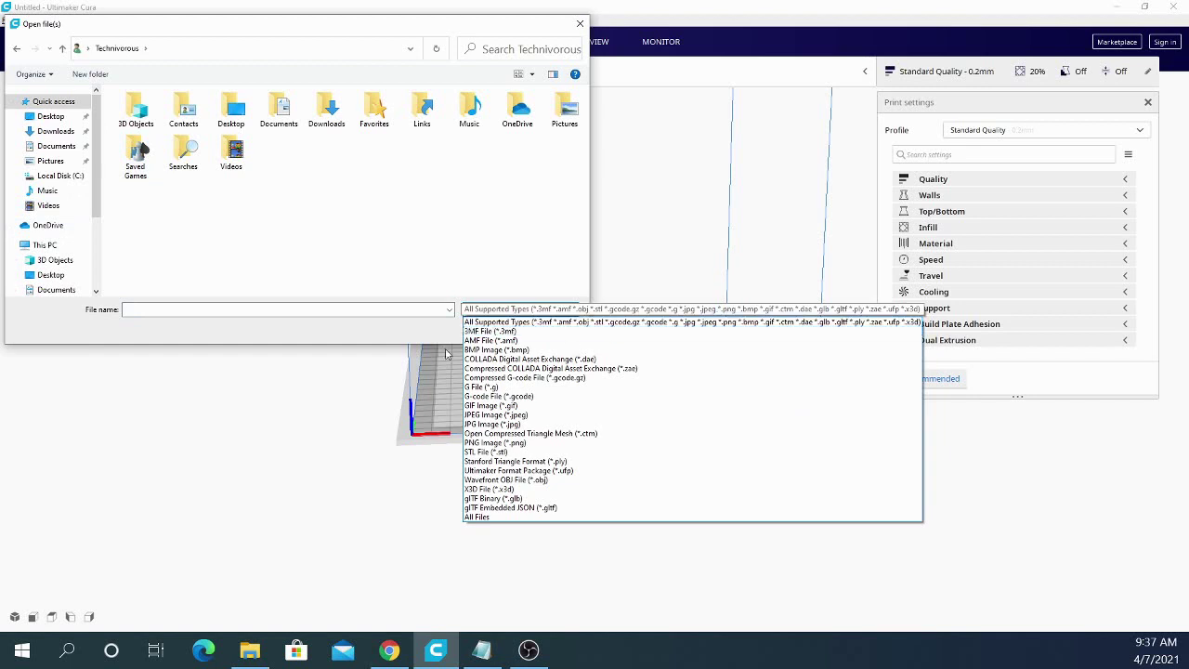
left_click(248, 454)
left_click(558, 336)
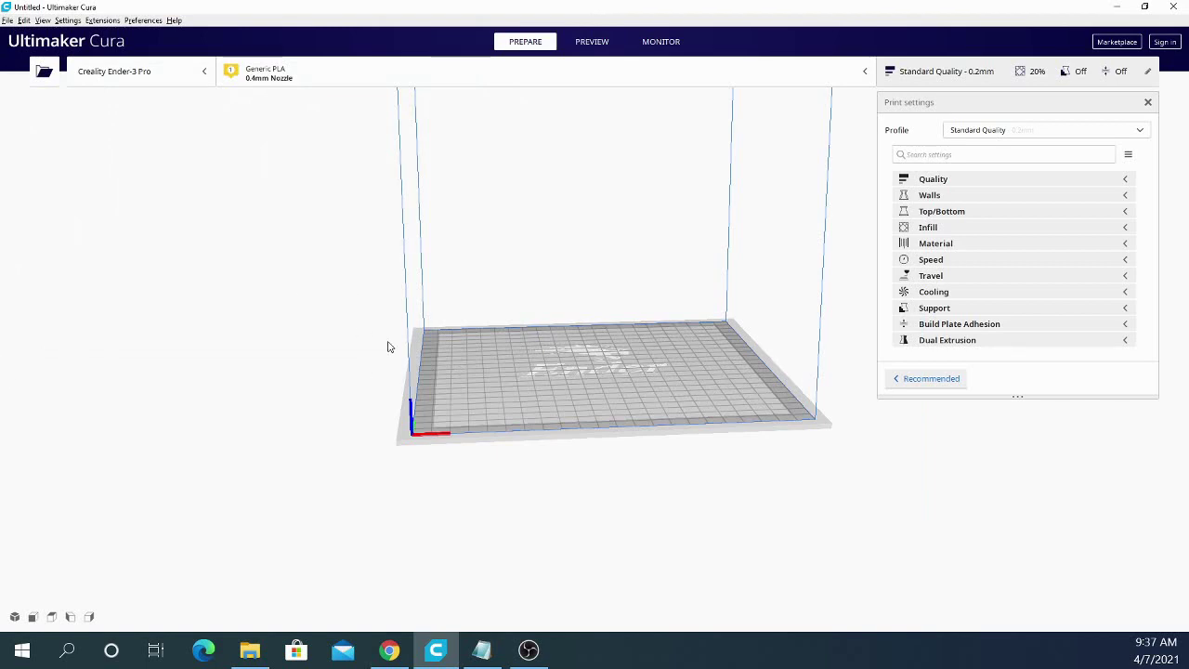
right_click_drag(803, 498, 755, 505)
right_click_drag(323, 466, 480, 473)
scroll(558, 401, "down", 3)
scroll(557, 400, "up", 4)
scroll(559, 399, "down", 4)
scroll(558, 401, "up", 3)
scroll(557, 400, "up", 3)
scroll(557, 401, "down", 3)
scroll(557, 400, "up", 5)
scroll(557, 400, "down", 2)
scroll(558, 401, "up", 2)
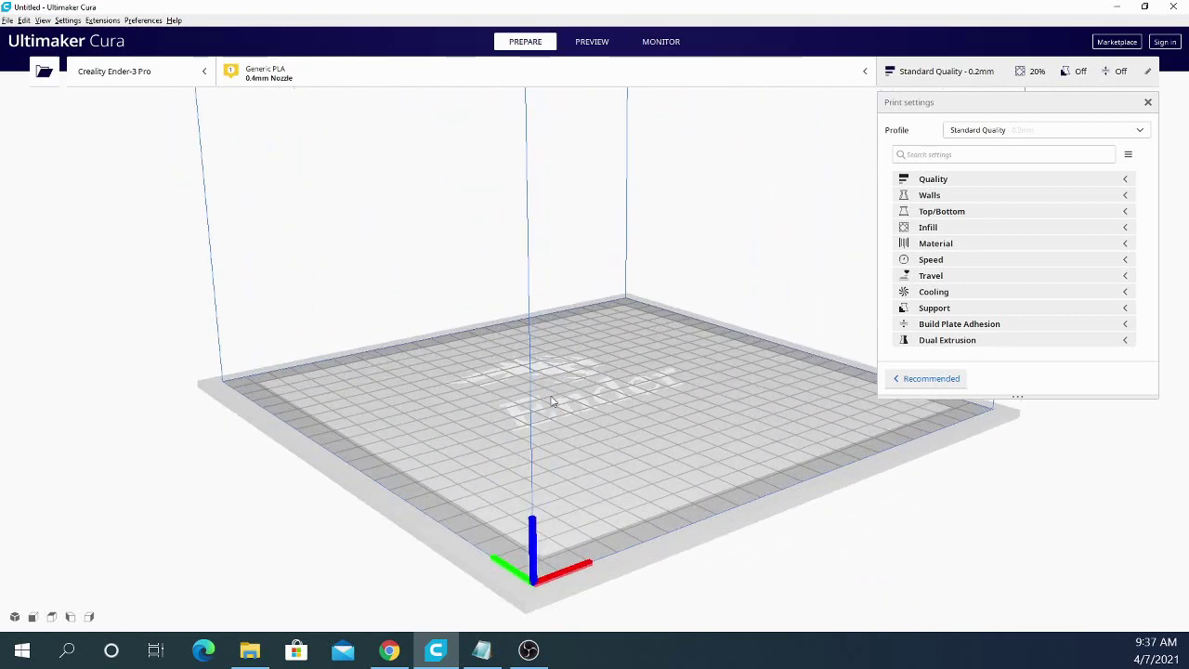
left_click(14, 617)
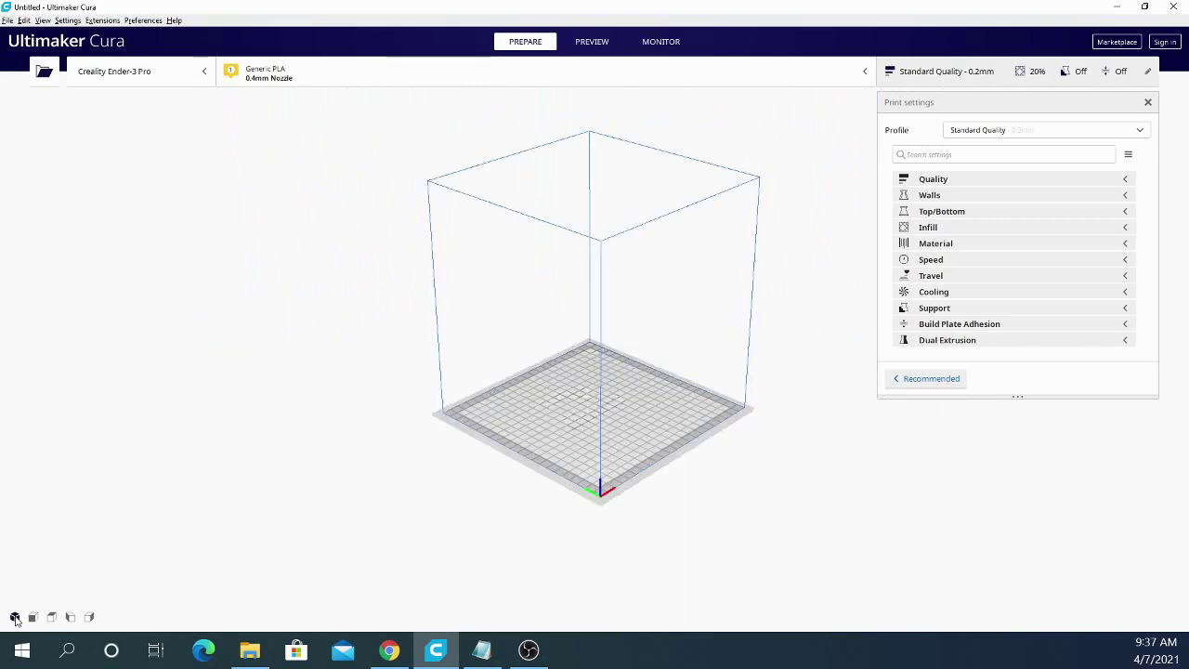
left_click(33, 618)
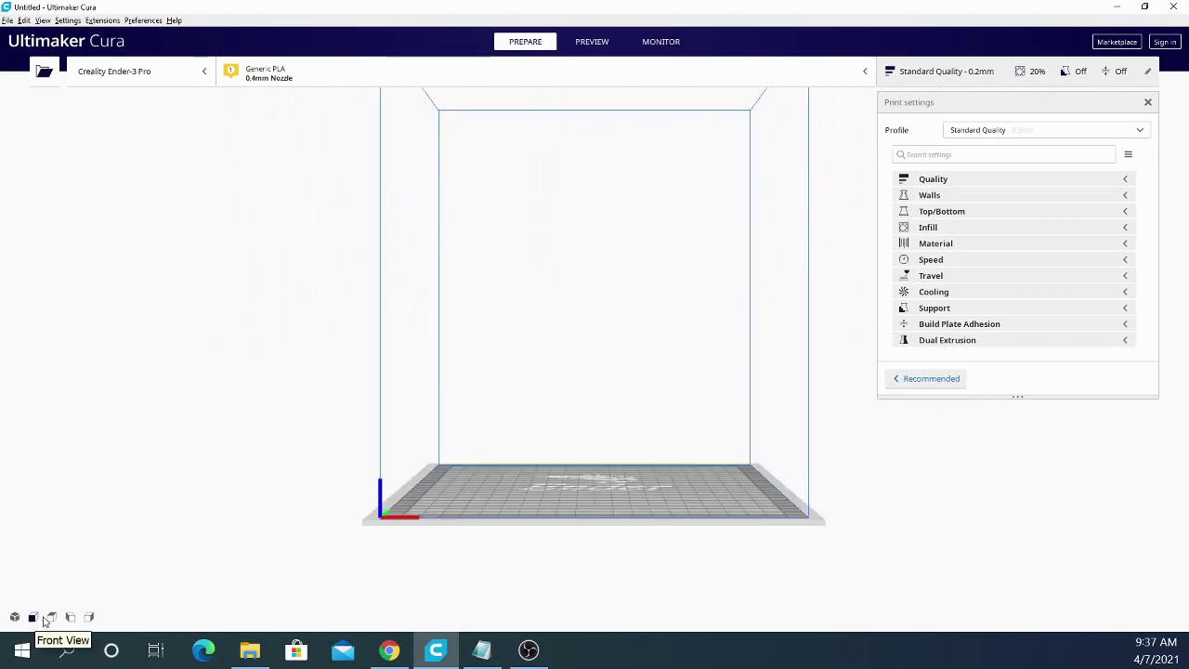
left_click(53, 618)
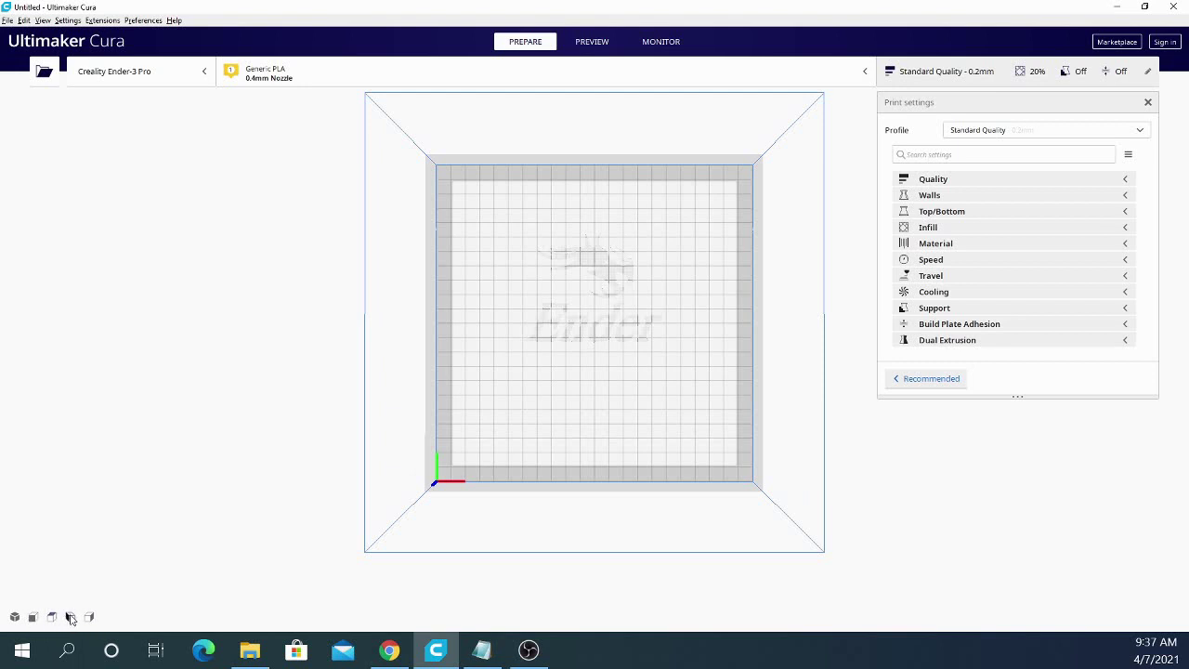
left_click(91, 619)
left_click(90, 618)
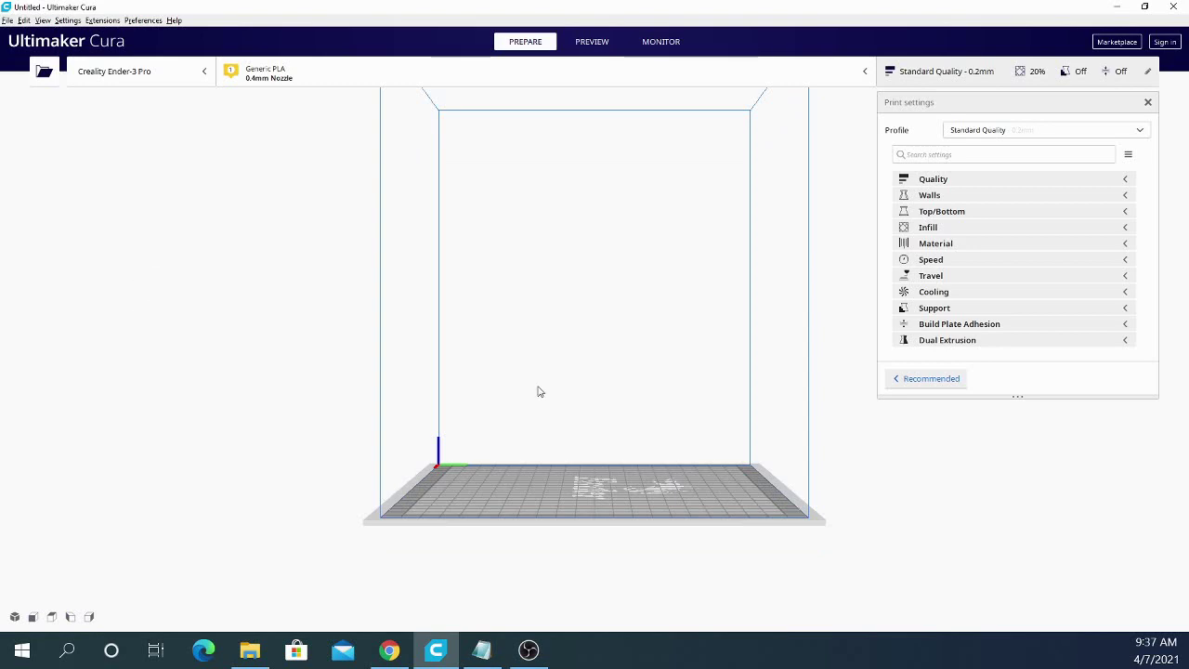
Step: Orbit the camera around the upright 199.9 × 28.0 × 200.0 mm motor-mount disc
right_click_drag(539, 392, 637, 587)
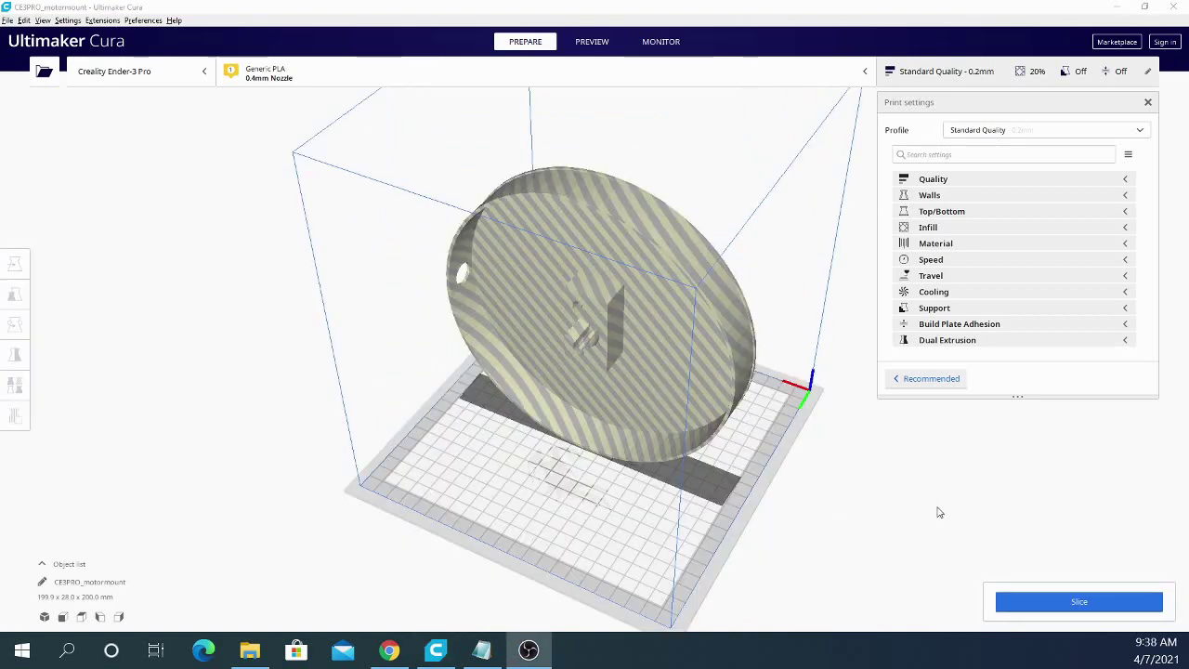
right_click_drag(949, 485, 640, 467)
right_click_drag(656, 560, 587, 311)
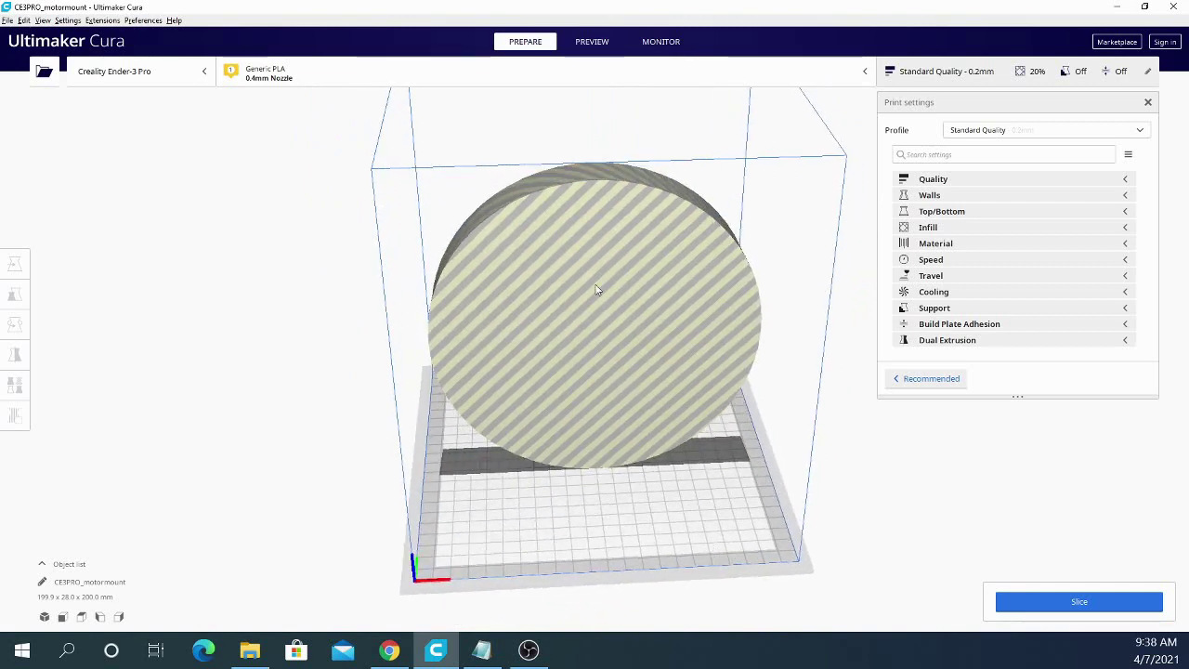
Step: Uniformly scale the motor-mount disc to 90%, making it 179.9 × 25.2 × 180.0 mm
left_click(598, 290)
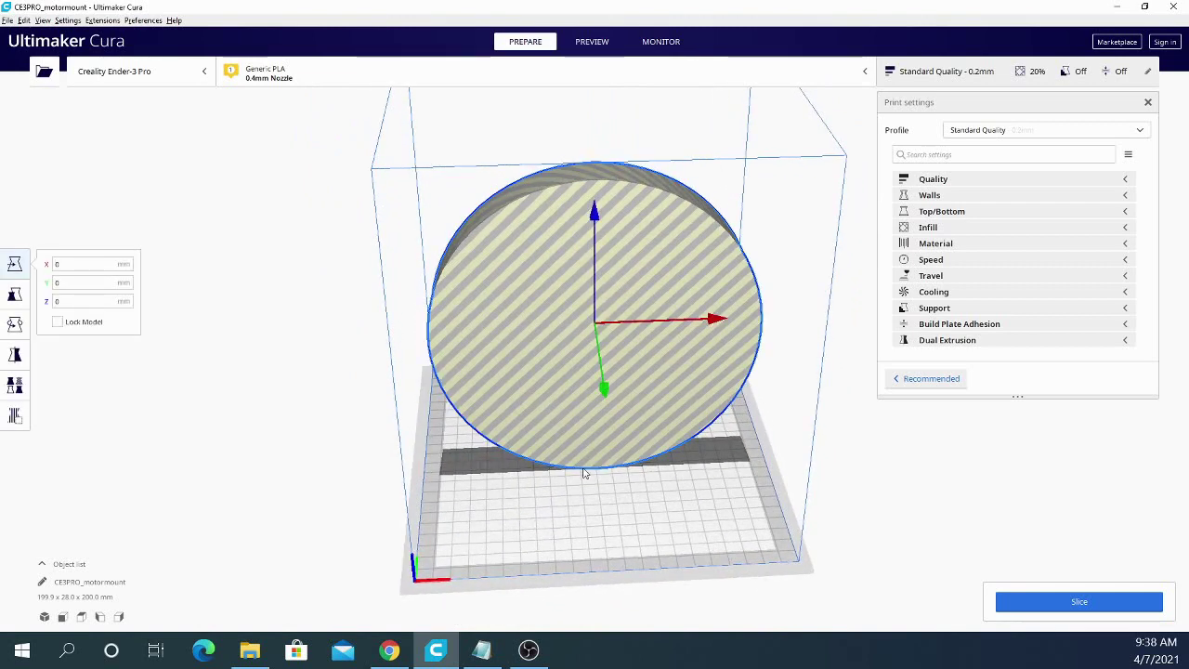
right_click_drag(588, 507, 553, 522)
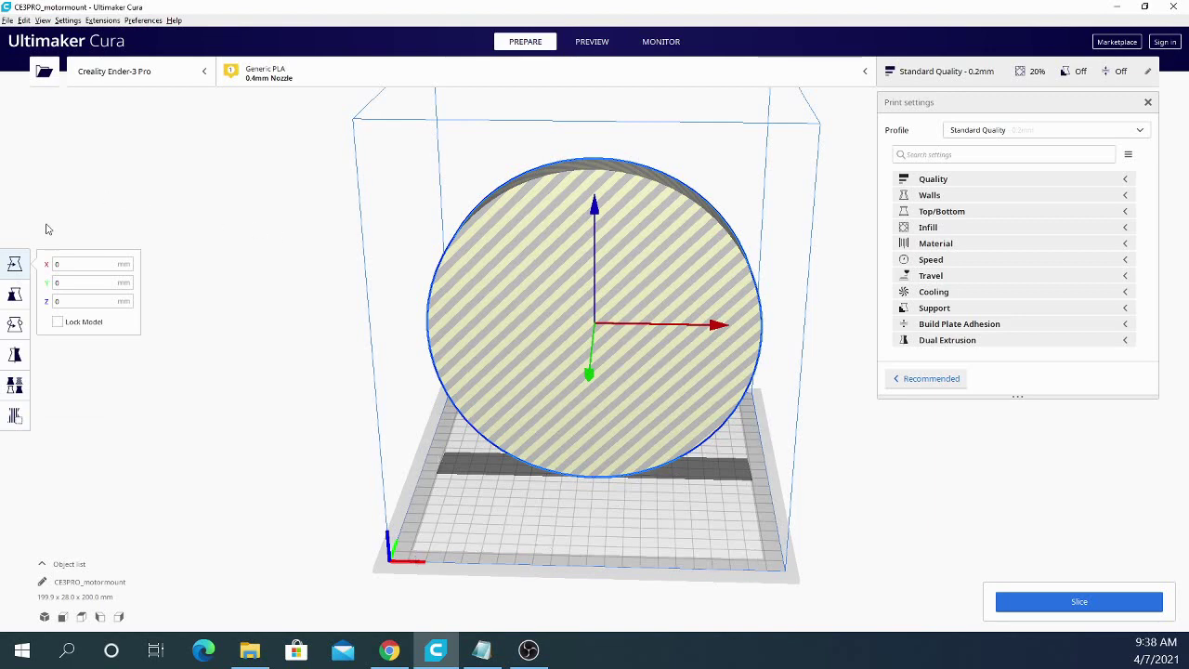
left_click(17, 295)
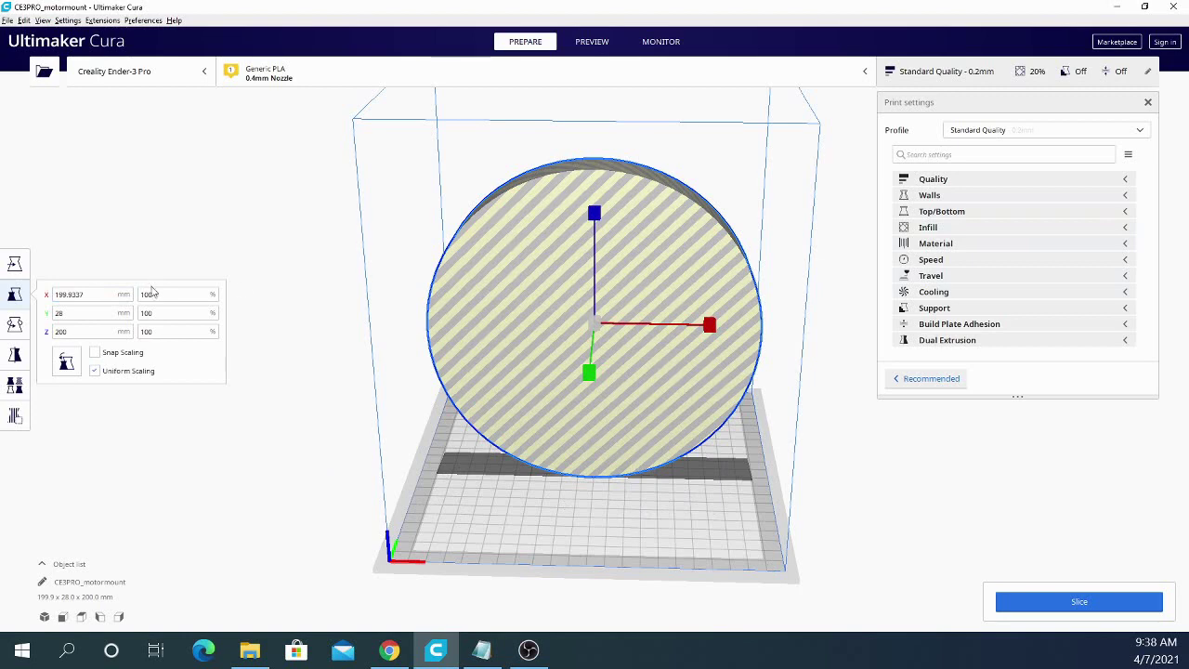
left_click(95, 371)
double_click(177, 291)
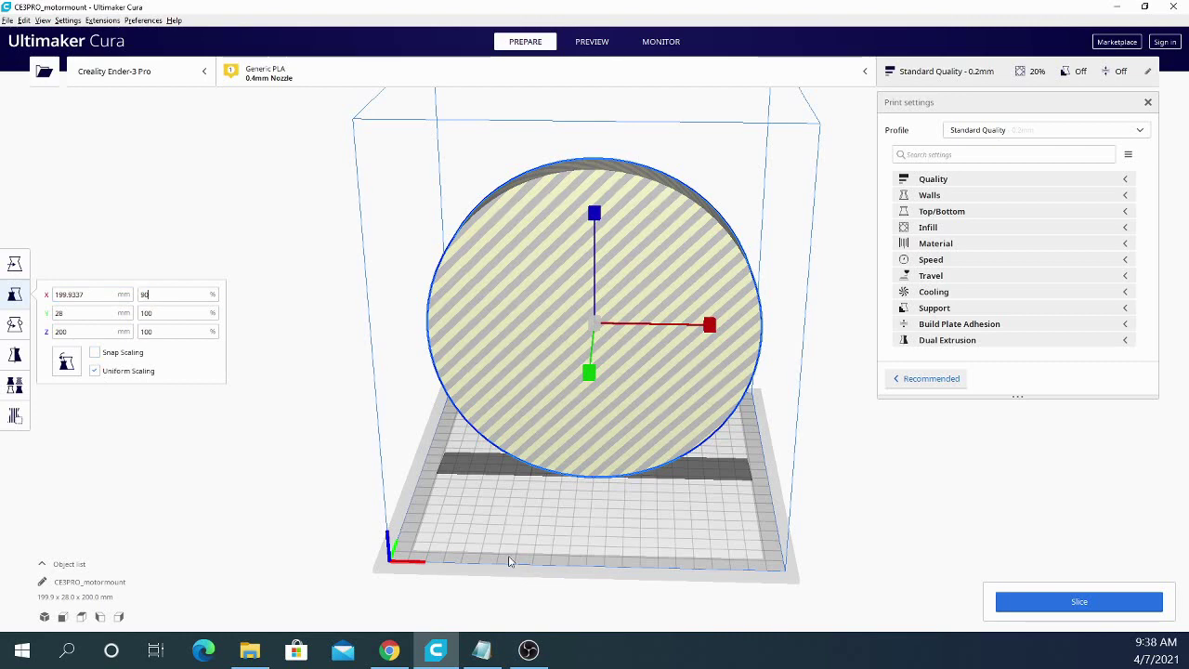
key("Return")
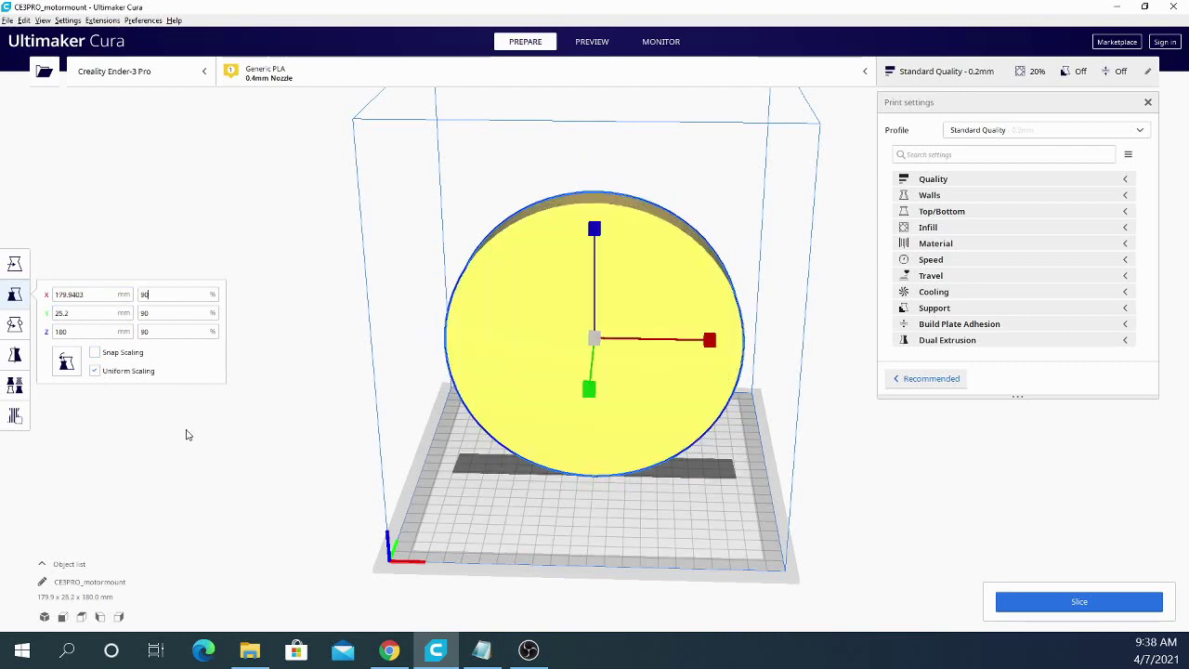
right_click_drag(115, 459, 666, 240)
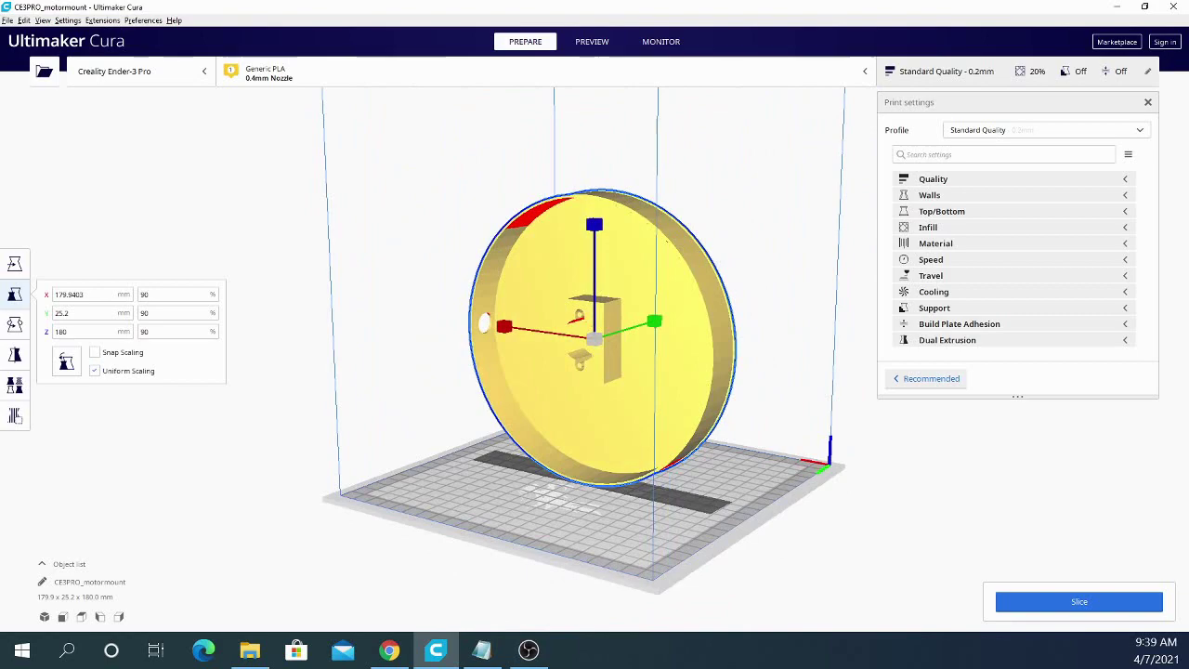
Step: Try tipping the disc flat with the rotate handles, then return it upright
left_click(14, 324)
right_click_drag(573, 549, 245, 544)
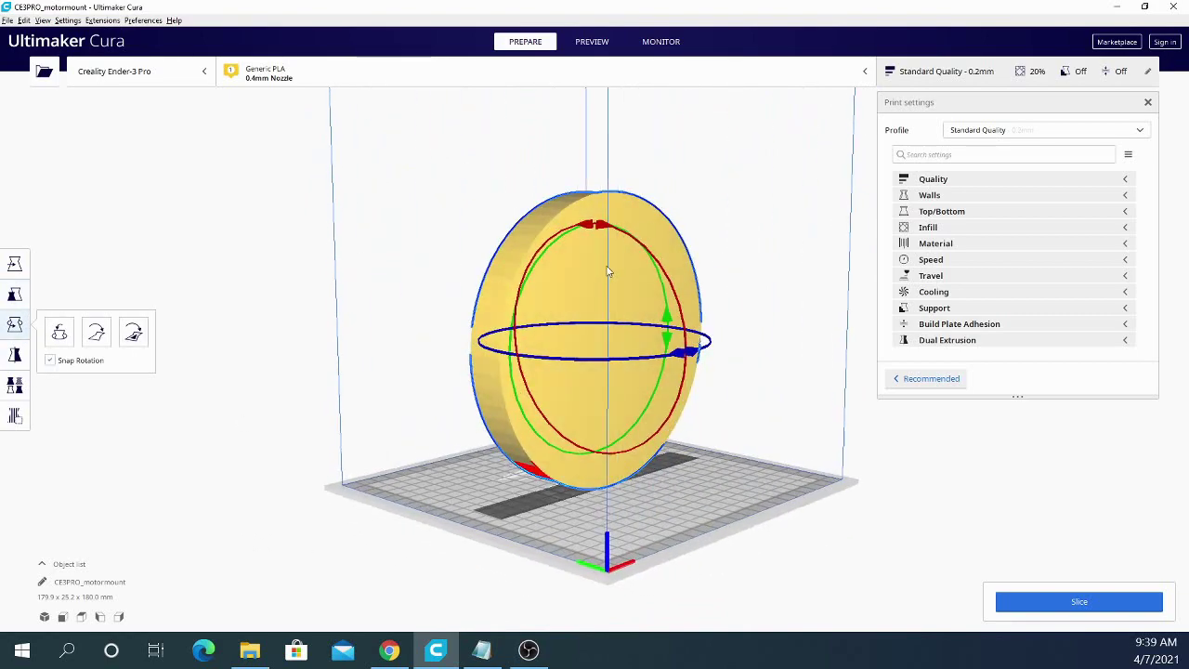
right_click_drag(180, 434, 189, 405)
right_click_drag(767, 266, 343, 319)
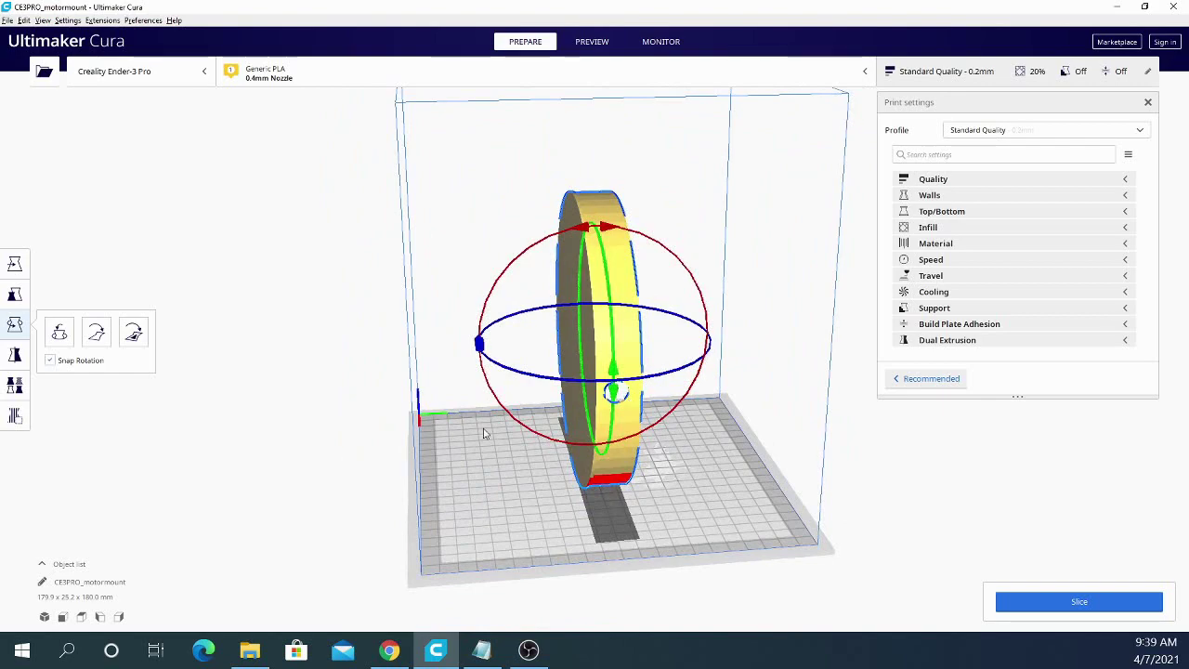
right_click_drag(362, 450, 611, 223)
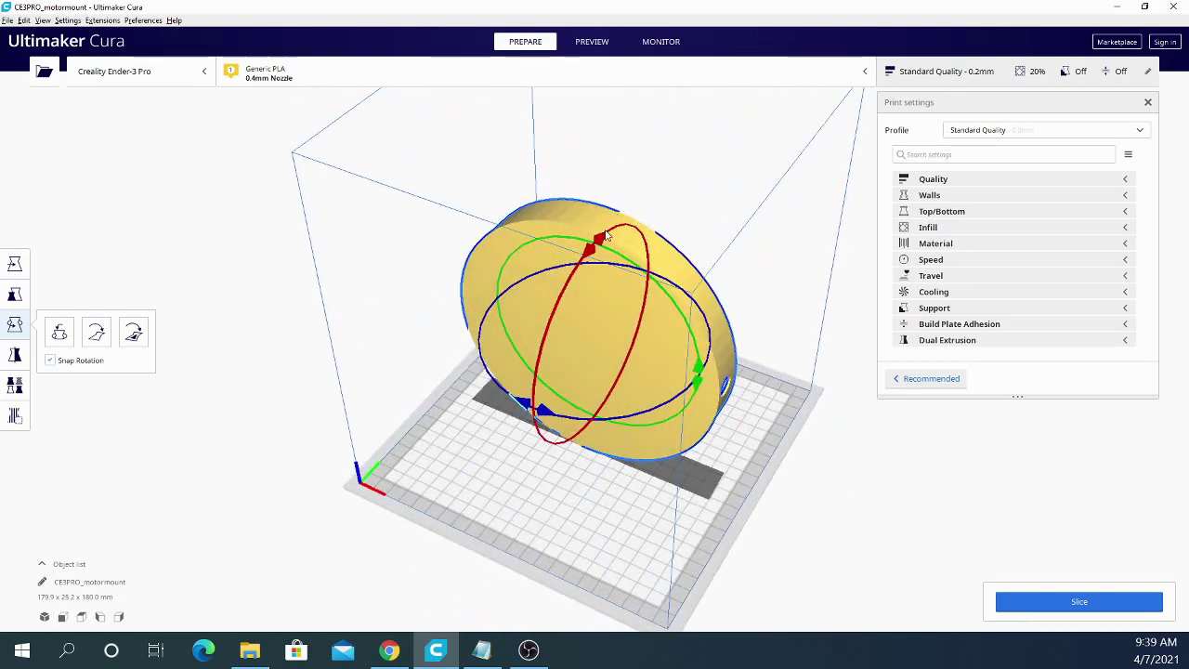
left_click_drag(605, 239, 605, 237)
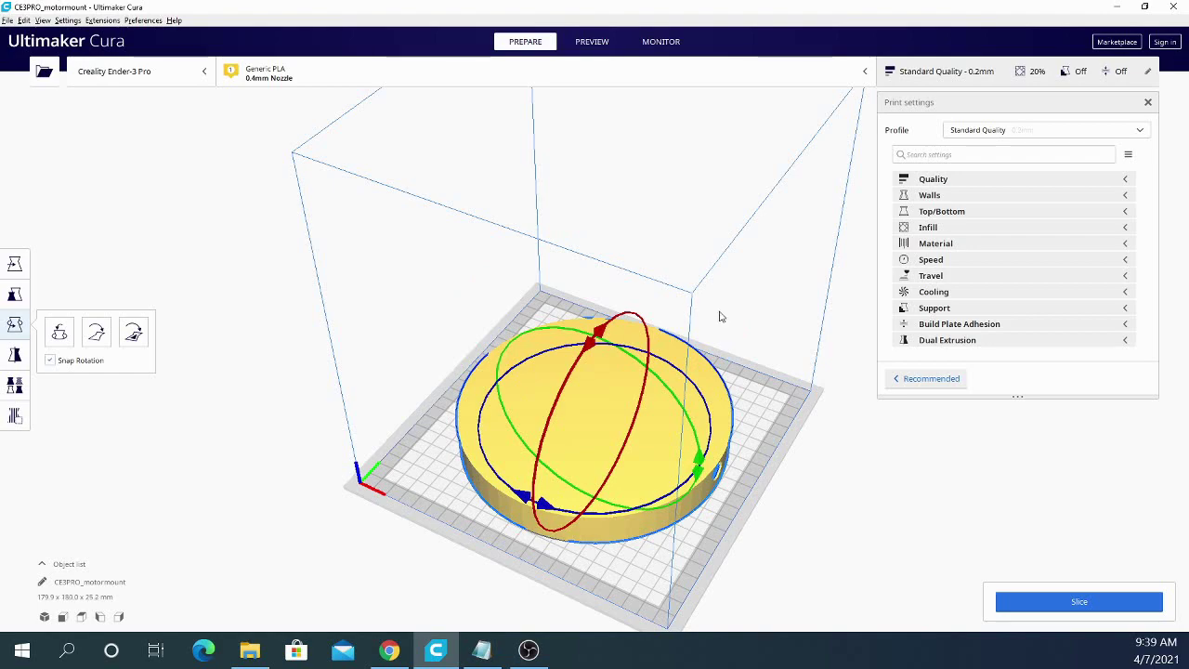
right_click_drag(720, 313, 606, 344)
left_click_drag(606, 344, 816, 440)
Step: Align the disc's flat face to the build plate so it measures 179.9 × 180.0 × 25.2 mm
right_click_drag(816, 440, 549, 499)
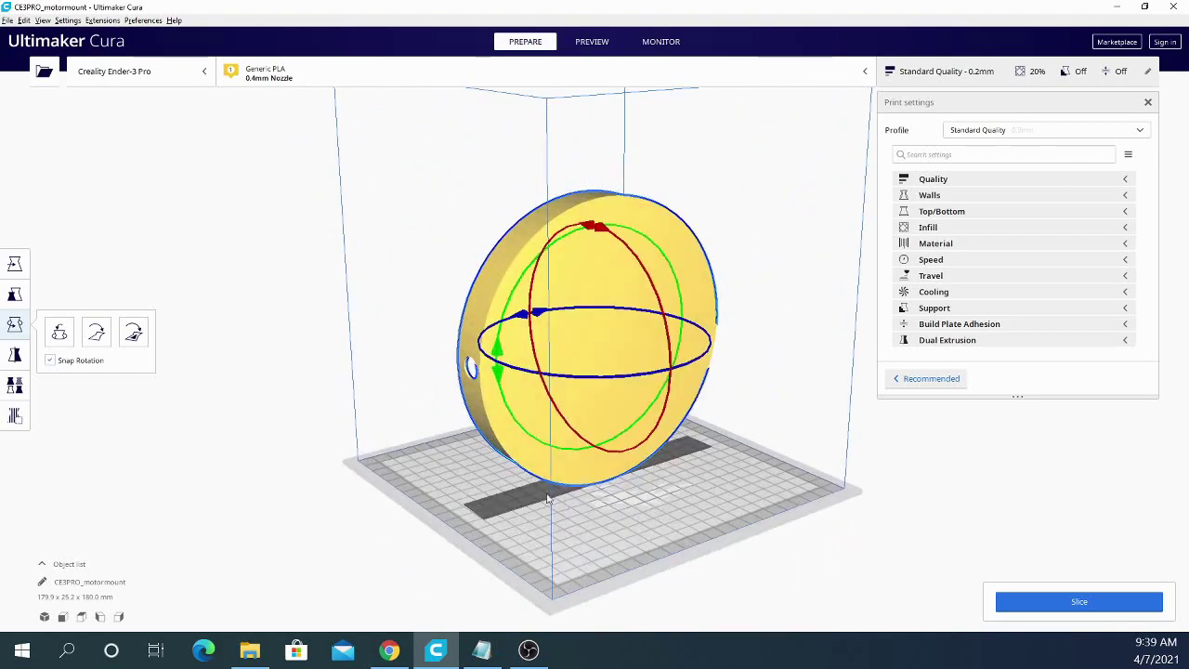
left_click(133, 333)
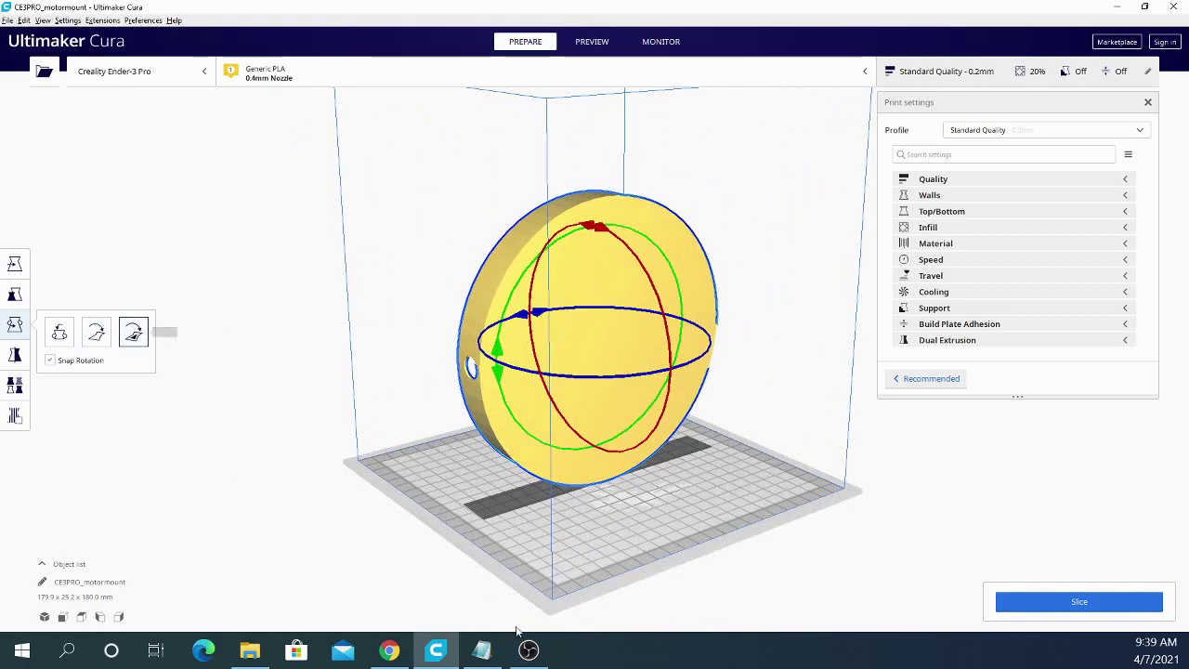
left_click(610, 337)
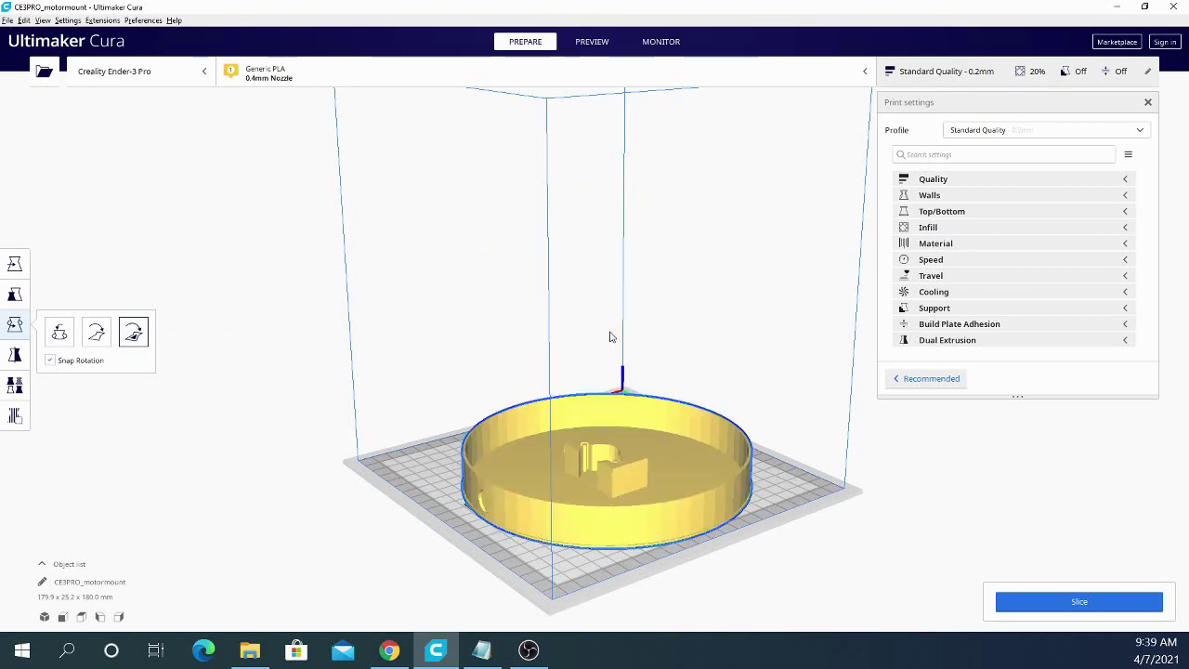
mouse_move(331, 377)
right_mouse_down()
mouse_move(394, 447)
mouse_move(563, 499)
mouse_move(532, 516)
right_mouse_up()
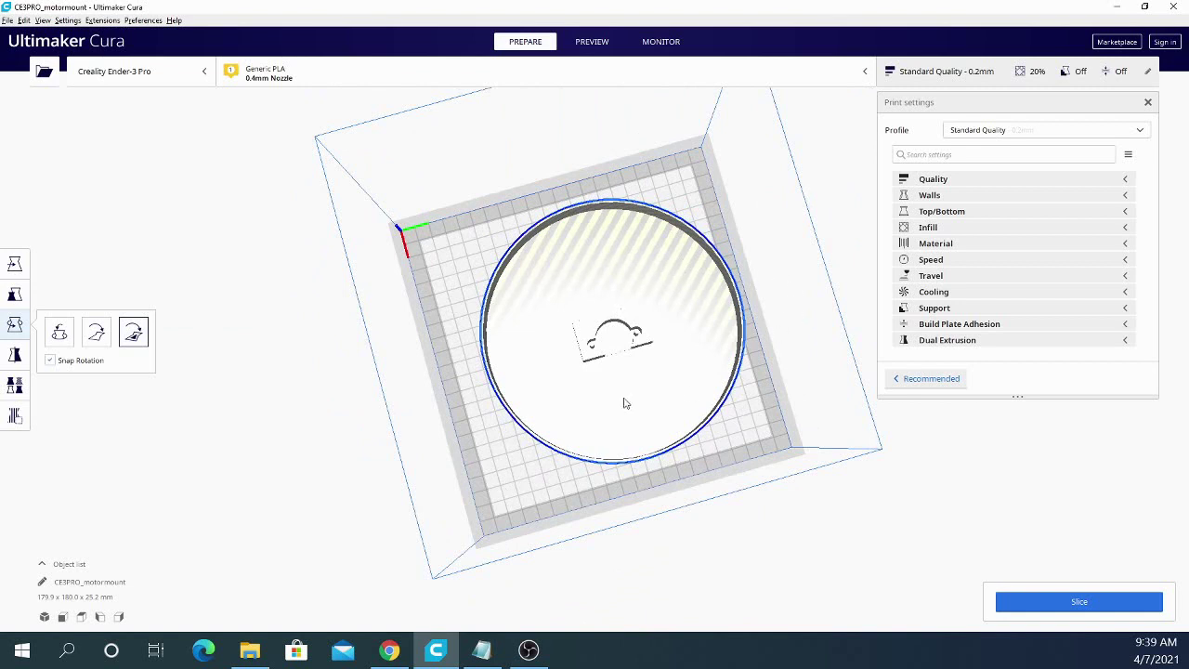
Step: Centre the motor-mount disc on the build plate
right_click(585, 338)
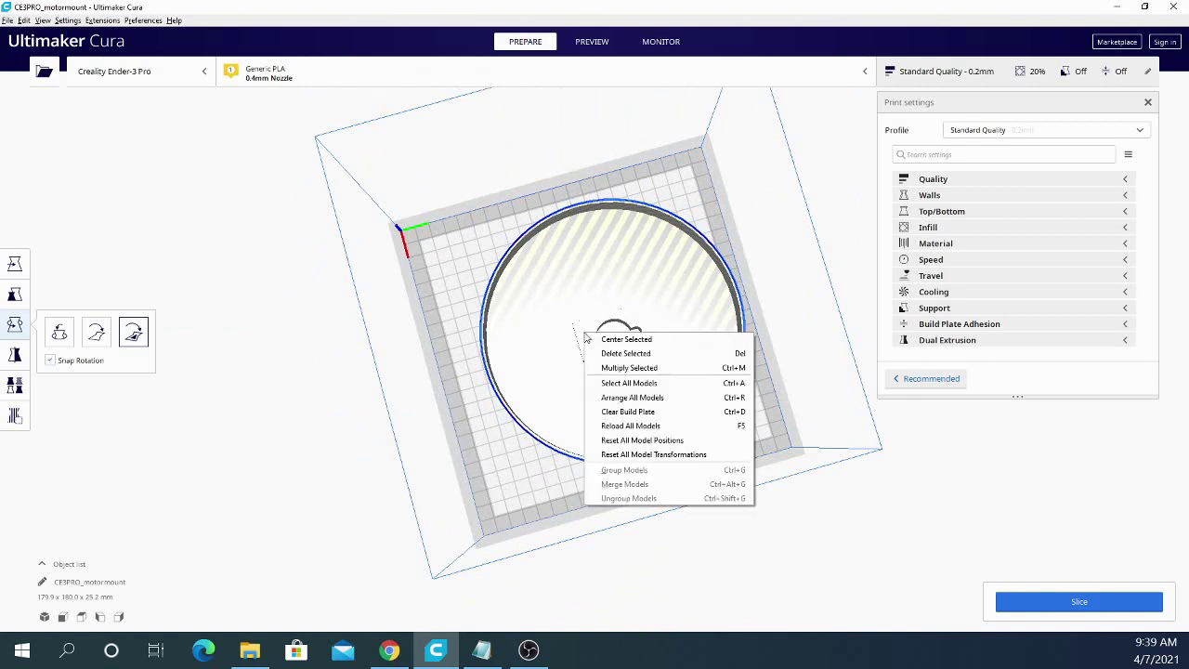
left_click(605, 340)
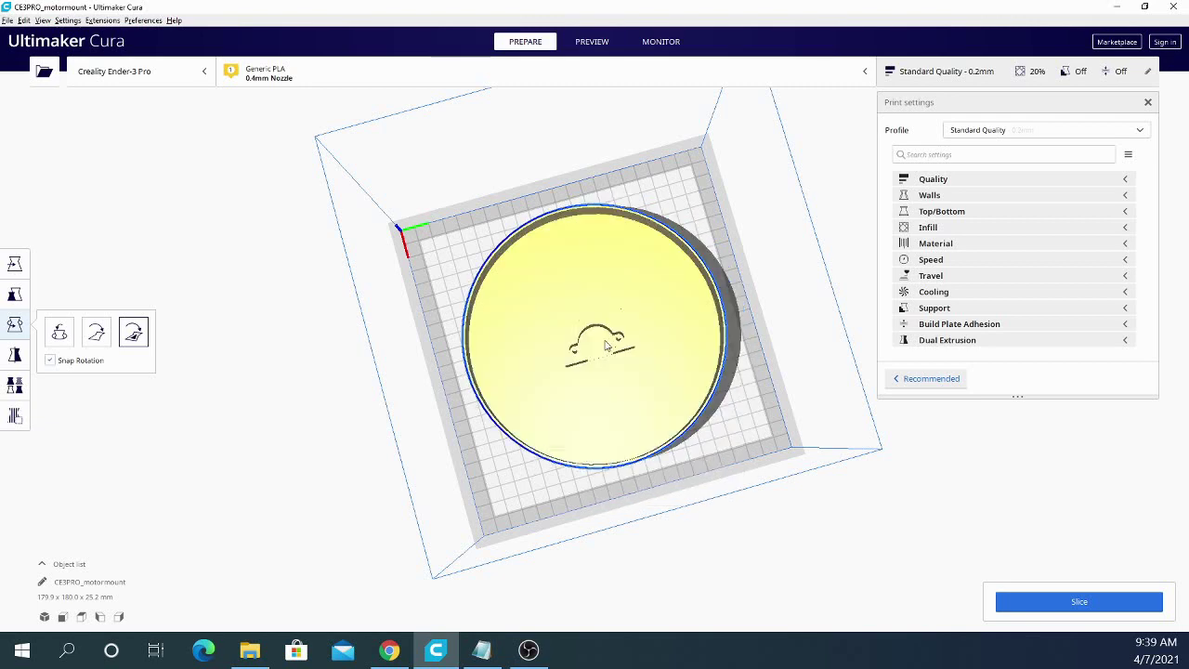
right_click_drag(780, 465, 601, 379)
right_click(602, 447)
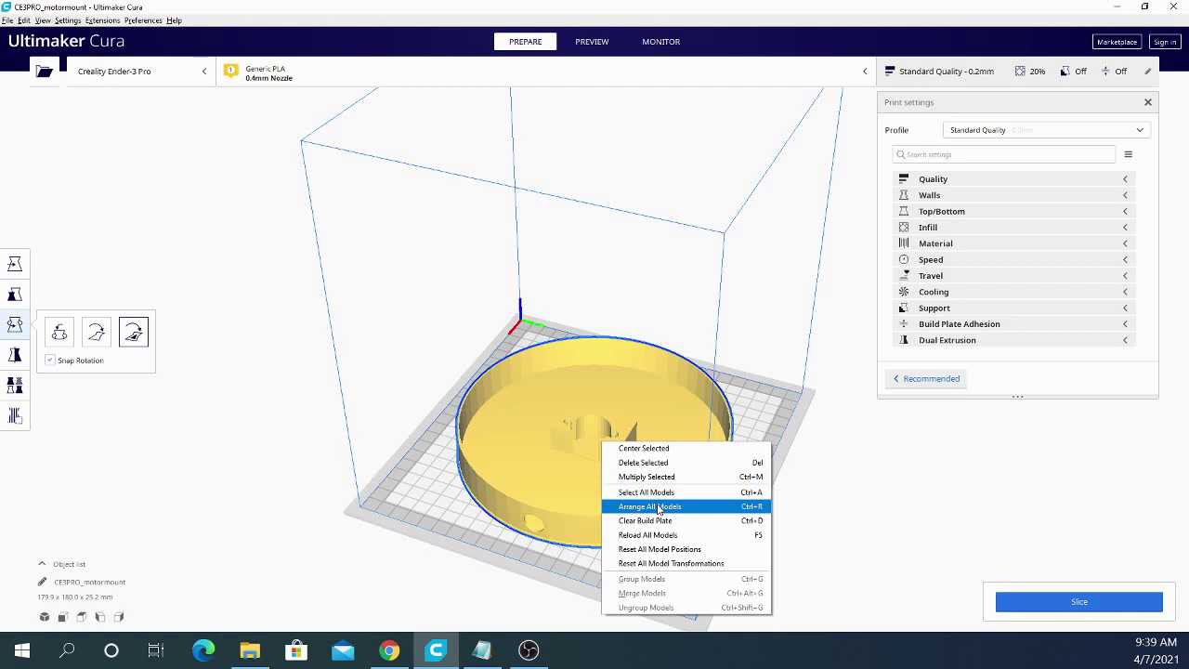
left_click(54, 420)
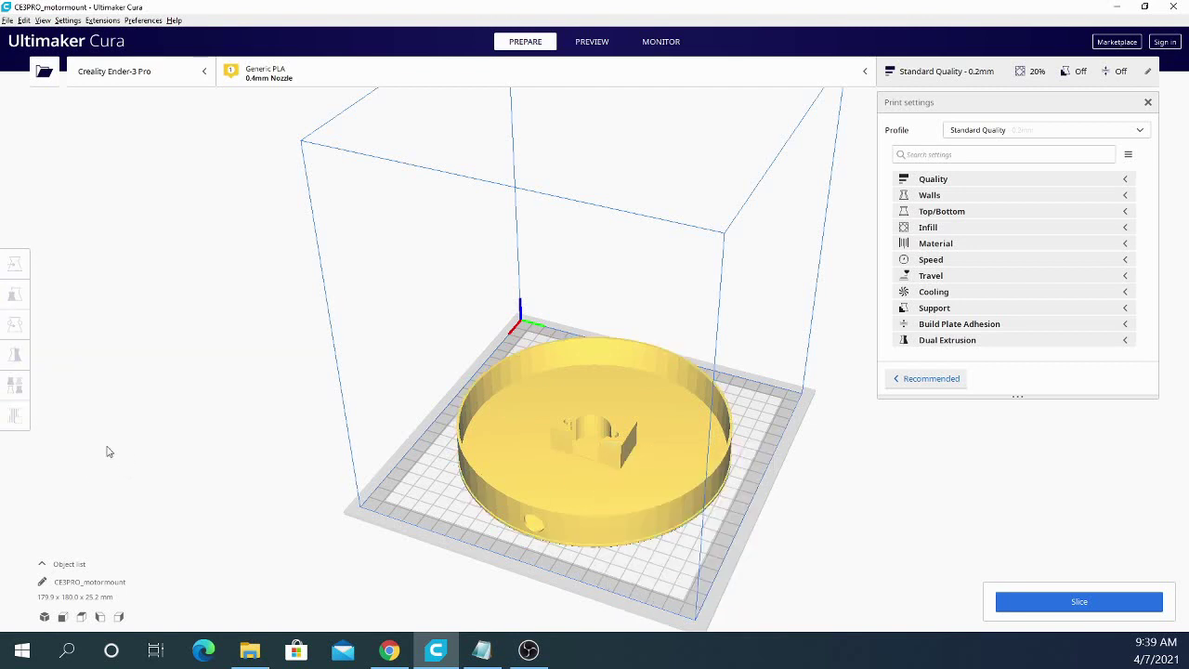
Step: Select the motor mount and ready its X scale percentage for a new value
left_click(610, 462)
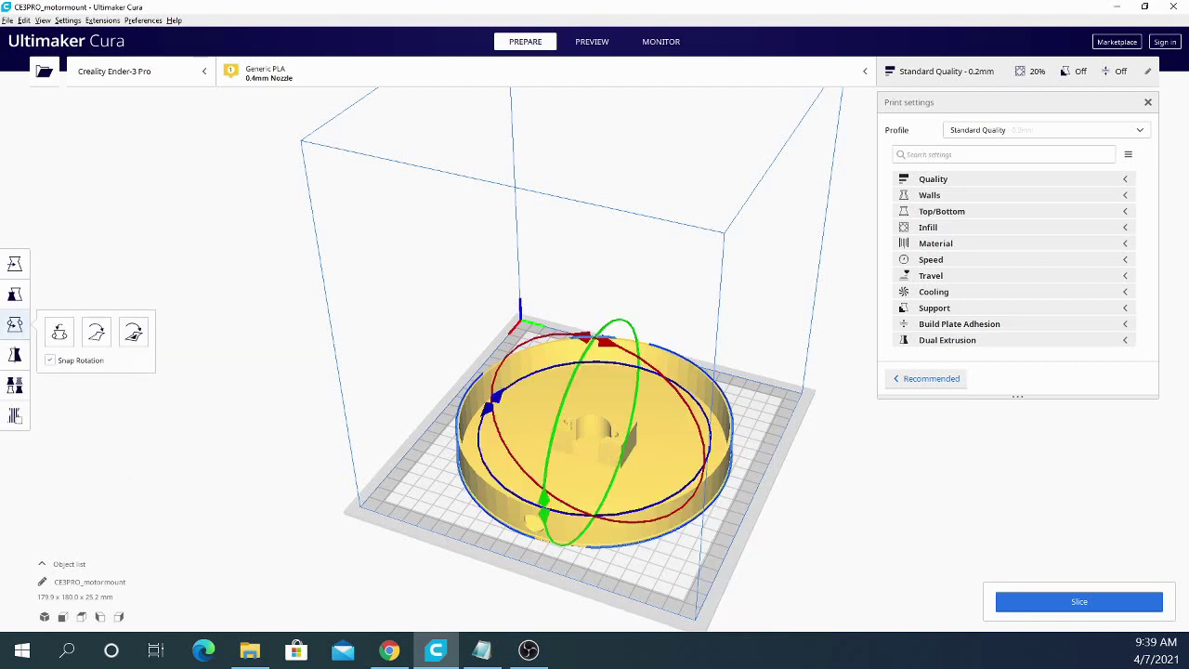
left_click(15, 294)
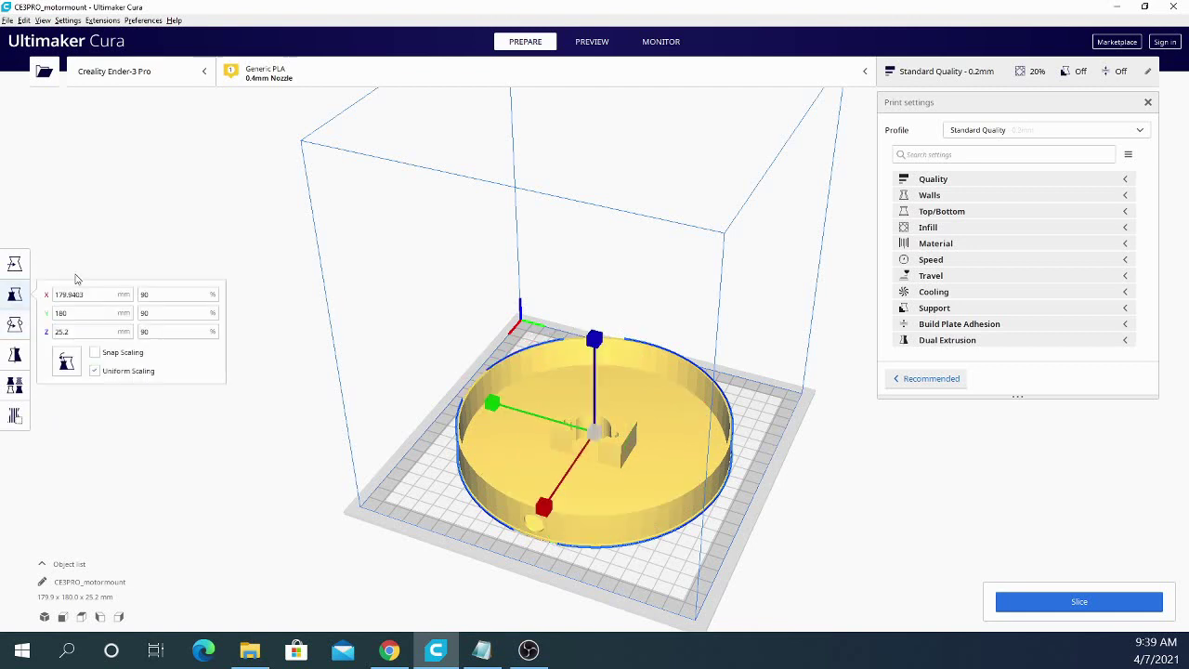
double_click(160, 294)
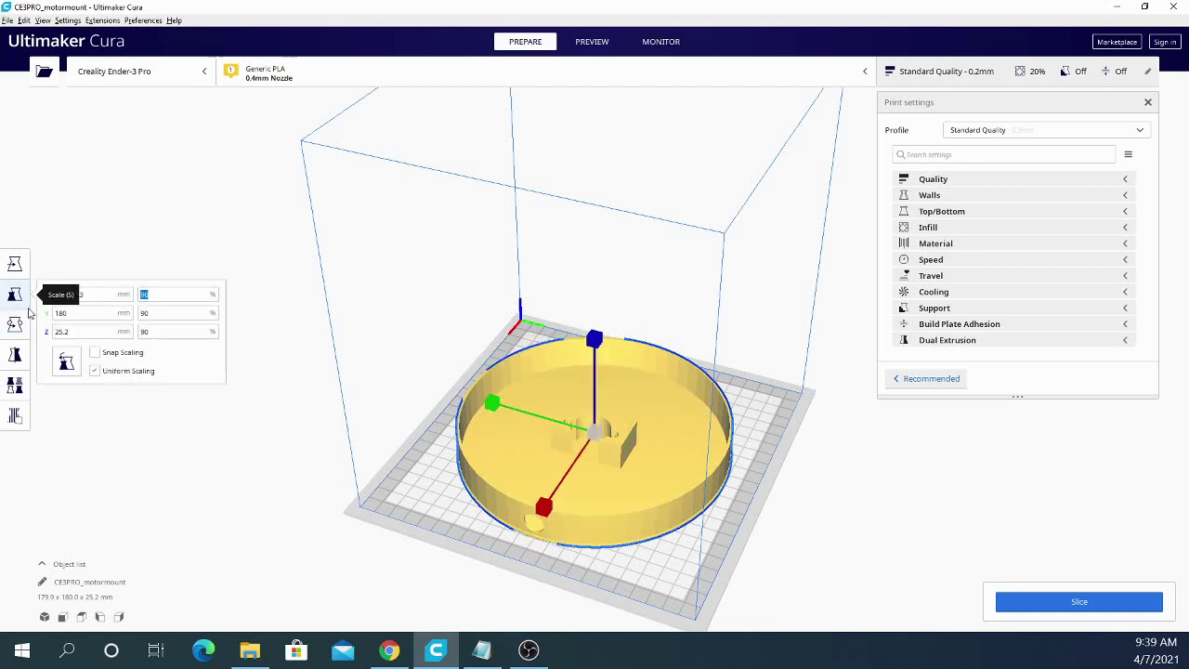
Step: Apply a uniform 10% scale to the motor mount
type("10")
key("Return")
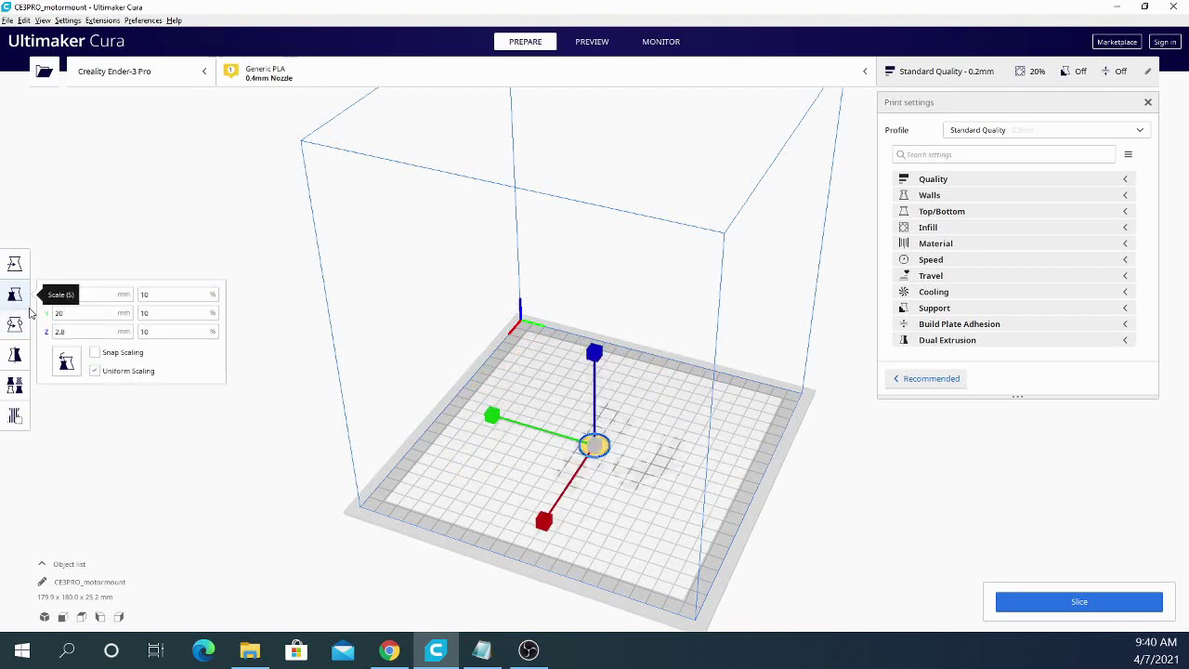
left_click(704, 493)
right_click_drag(678, 491, 609, 480)
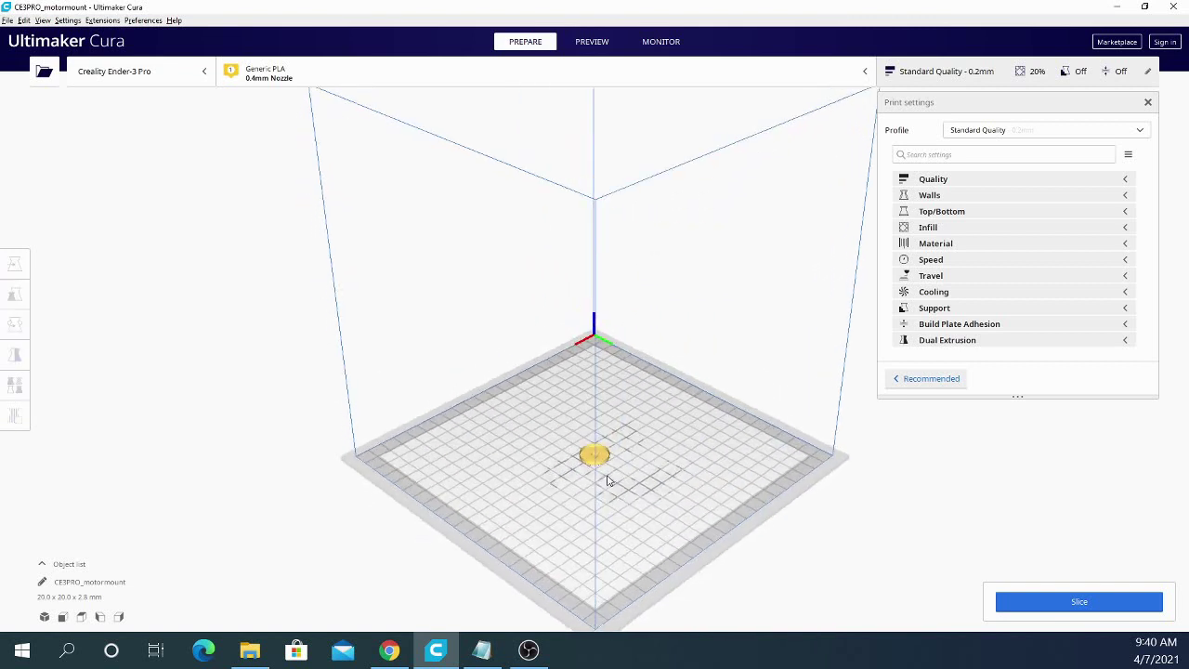
Step: Multiply the small mount into 5 copies
right_click(599, 463)
left_click(653, 501)
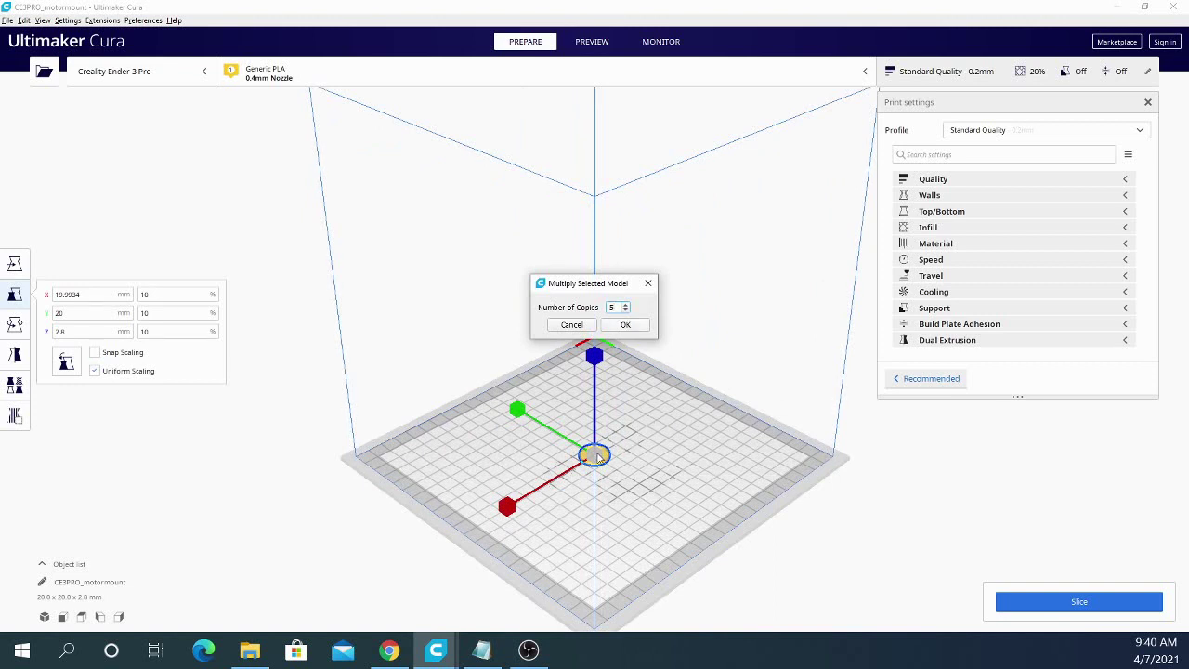
left_click(625, 324)
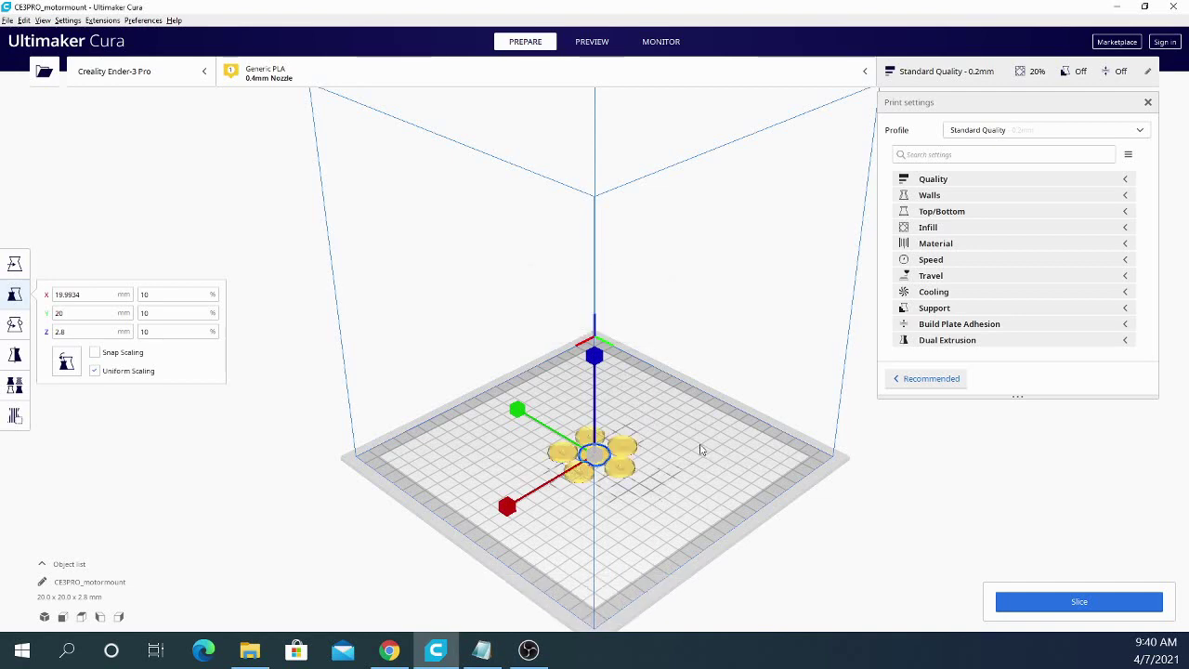
right_click_drag(704, 451, 599, 497)
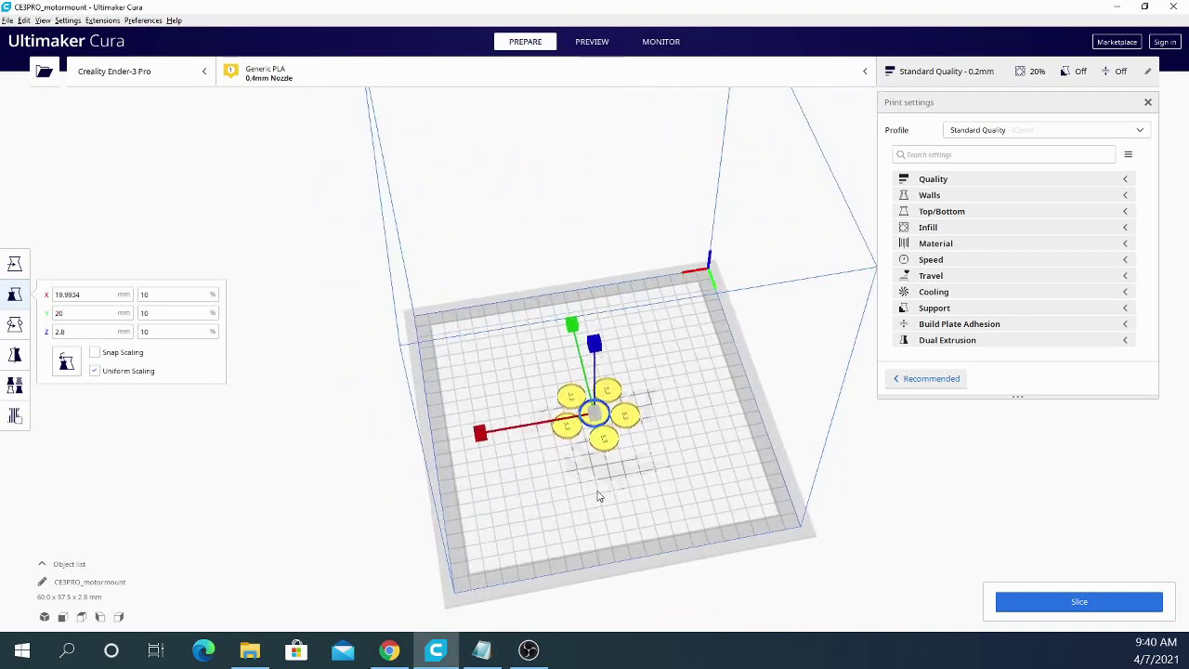
Step: Select all six models and multiply each of them 10 times
right_click(611, 449)
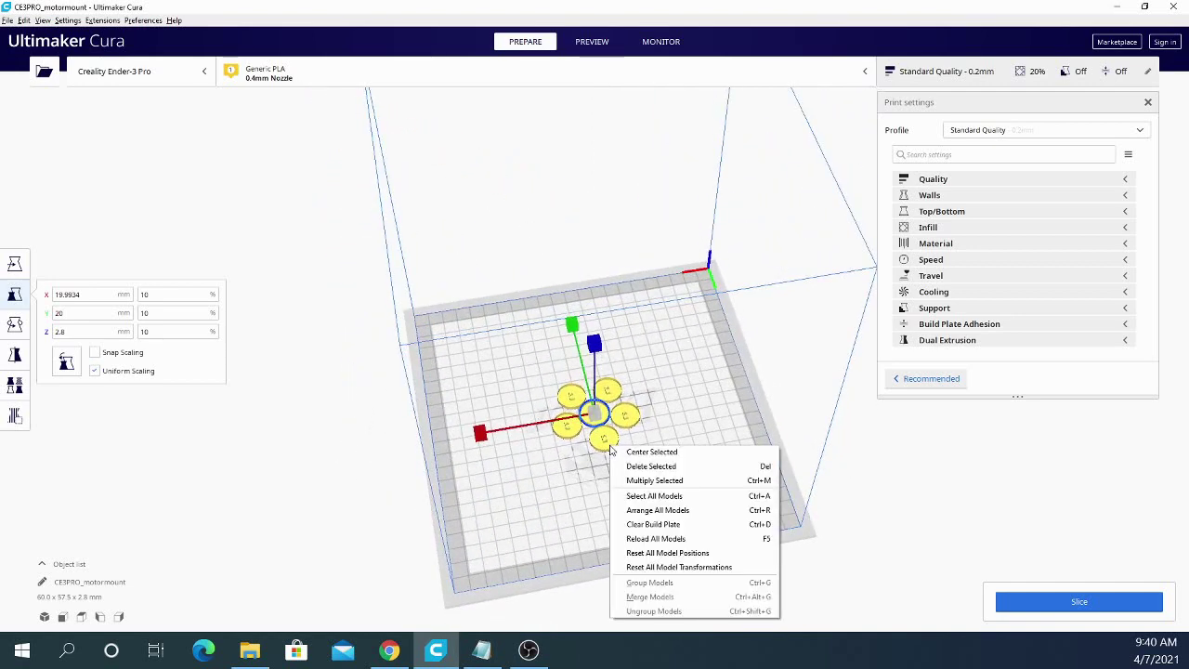
left_click(680, 497)
right_click(605, 440)
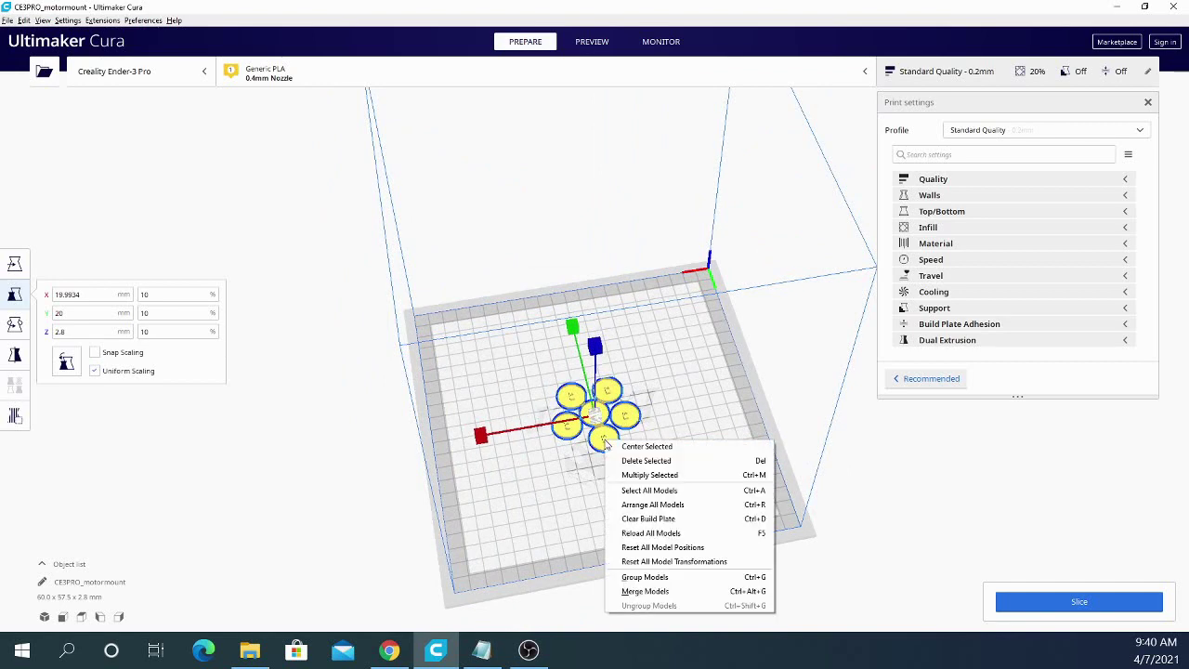
left_click(643, 475)
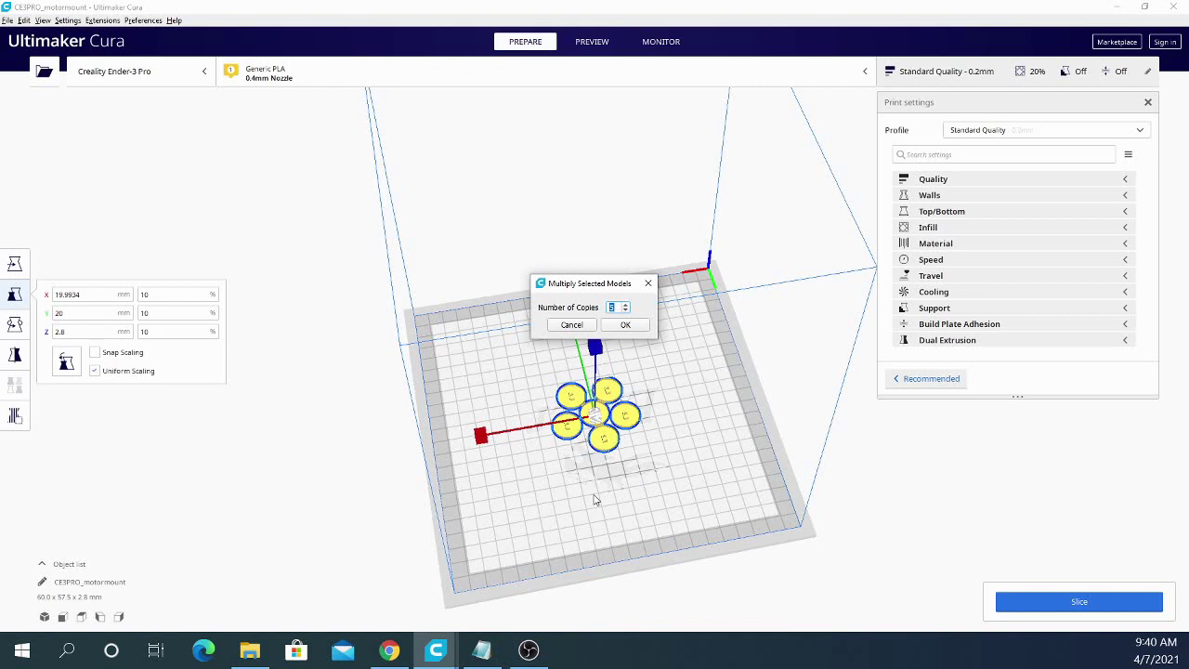
key("Return")
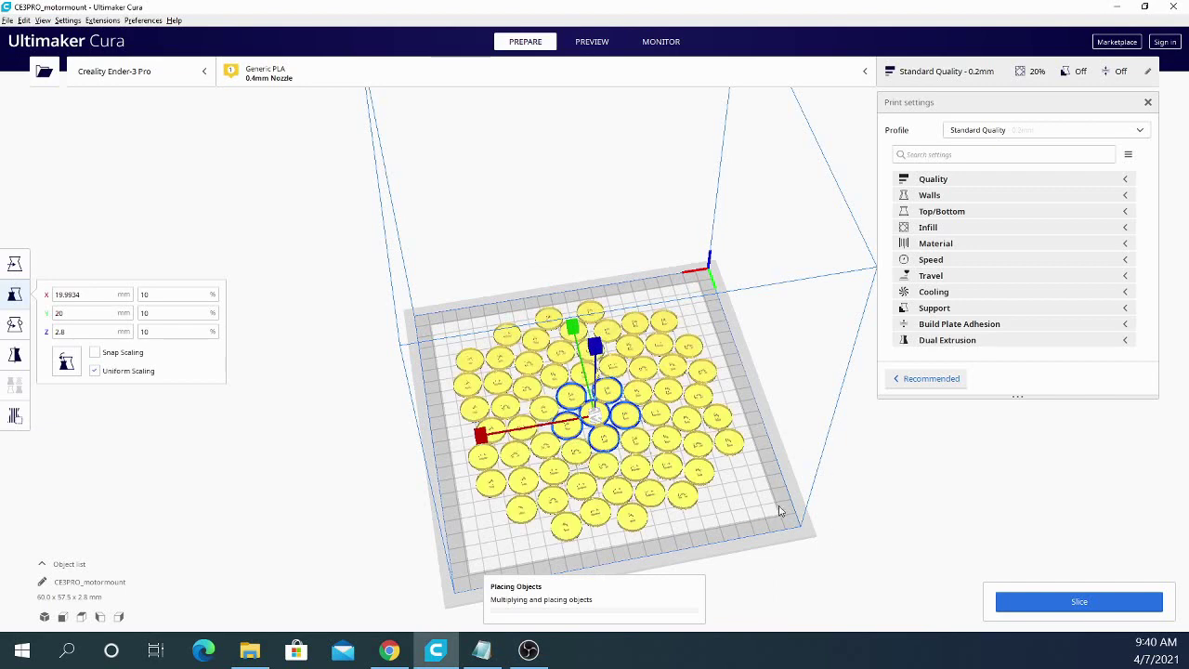
Step: Move two copies aside, one off the build plate toward the front
right_click_drag(784, 510, 749, 476)
left_click(468, 435)
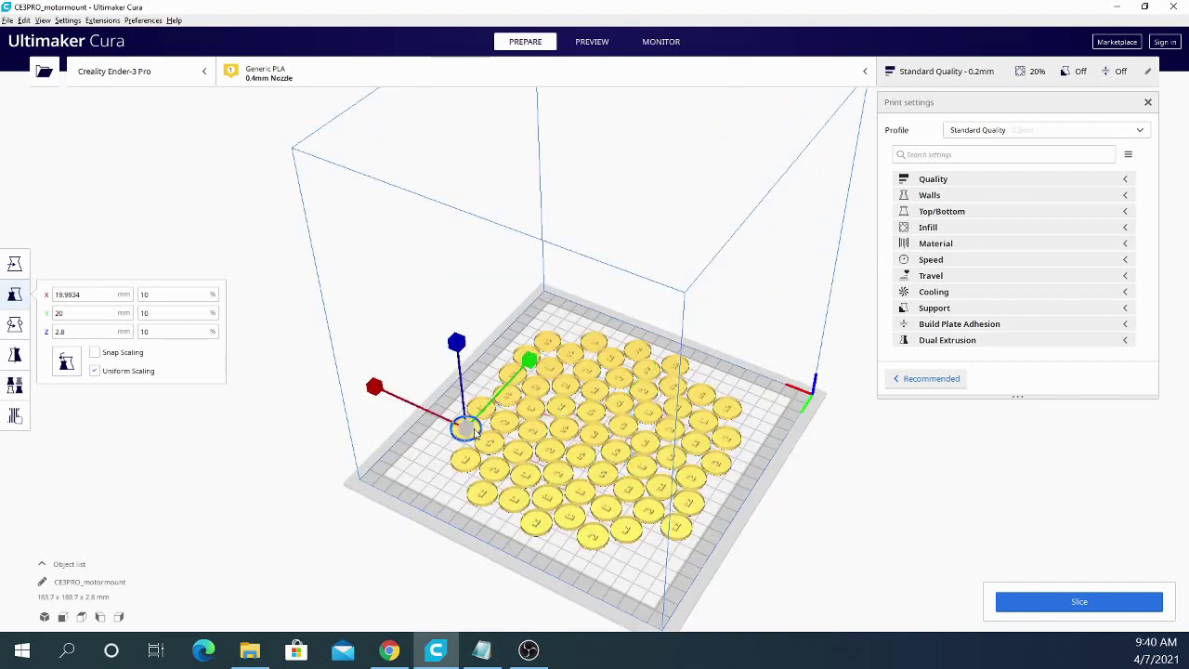
left_click(14, 264)
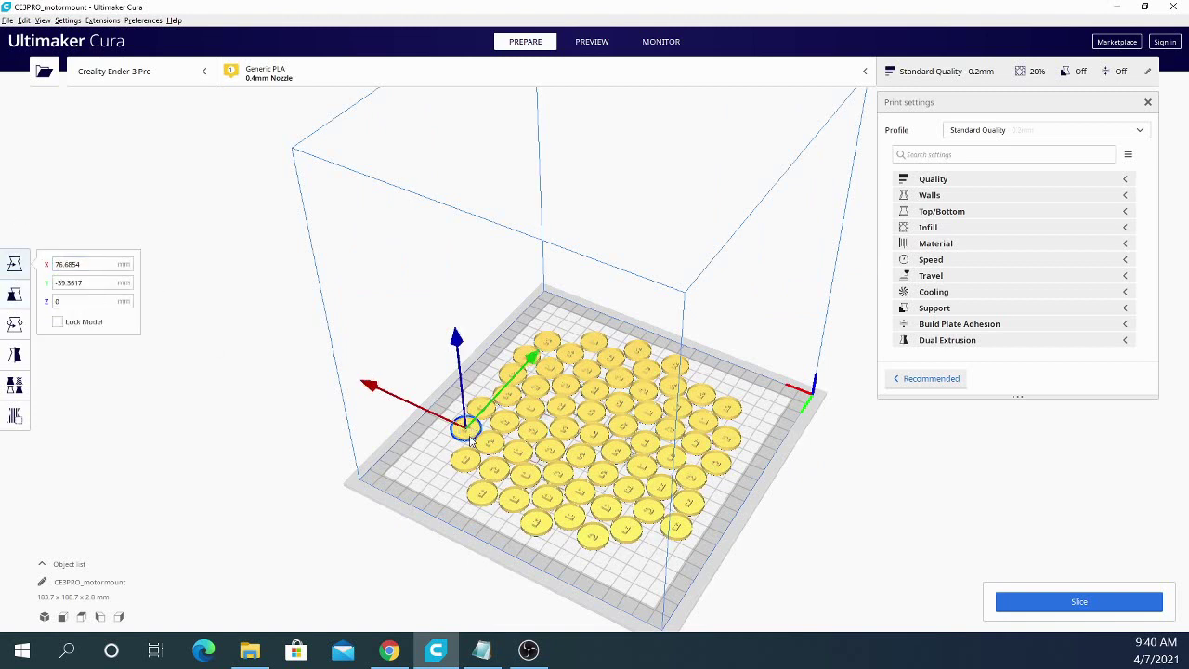
left_click_drag(468, 439, 307, 427)
left_click(600, 412)
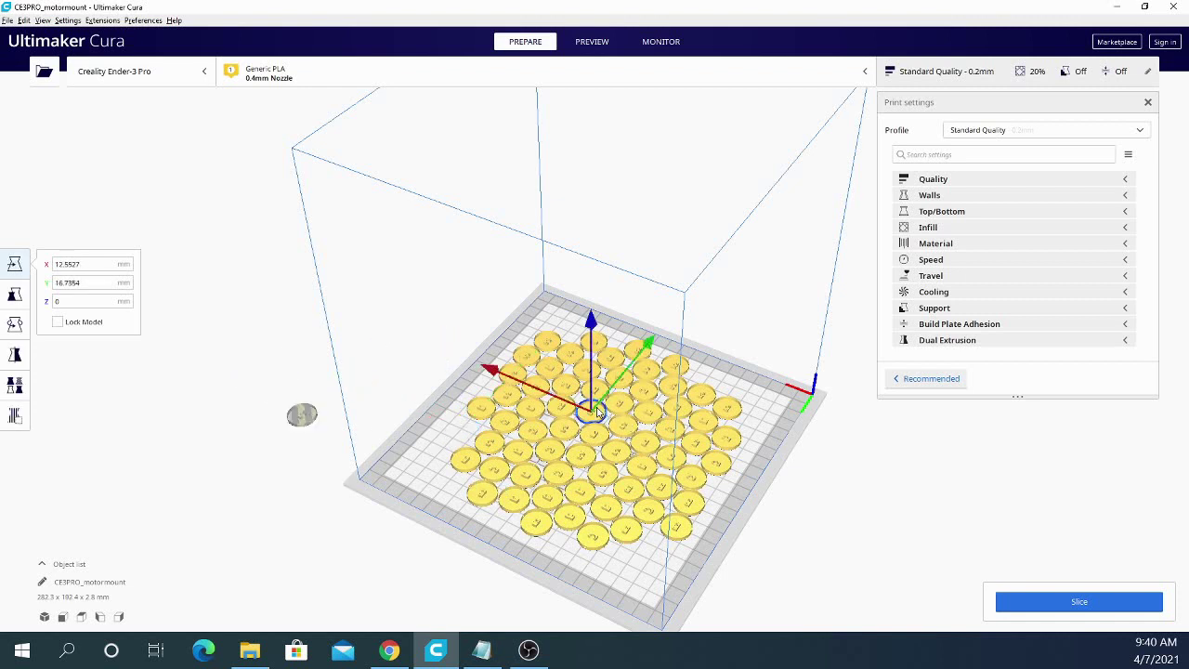
left_click_drag(595, 411, 455, 534)
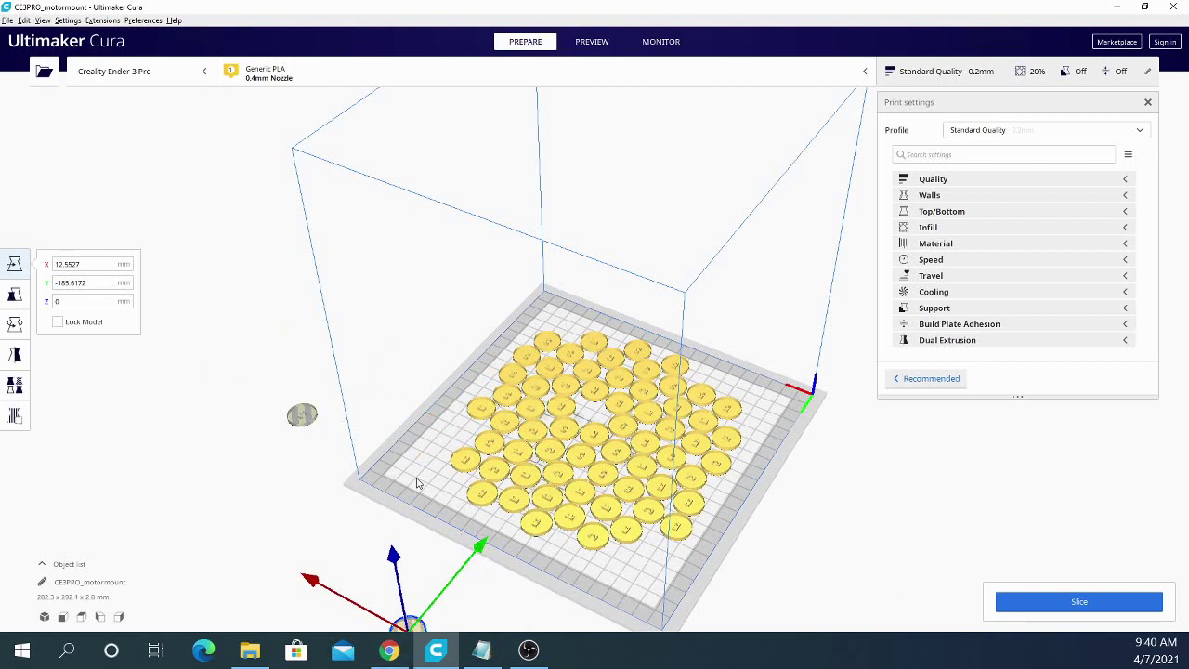
Step: Auto-arrange all models on the plate, spanning 182.6 × 187.0 × 2.8 mm
right_click(473, 432)
left_click(542, 492)
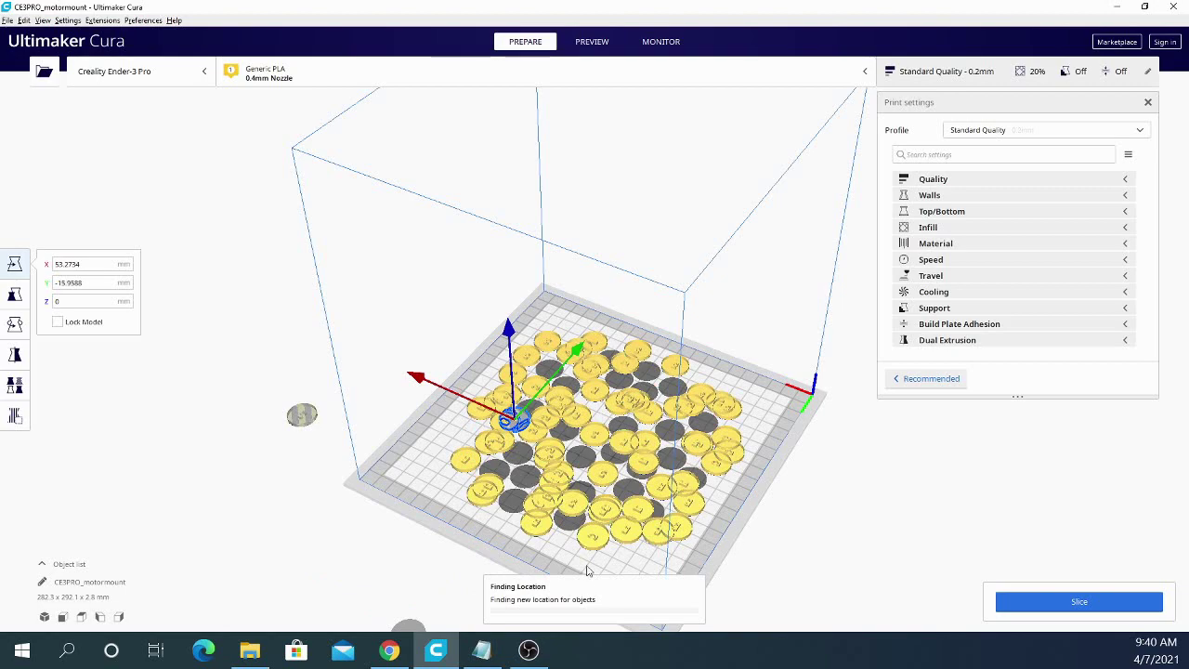
right_click_drag(757, 539, 568, 604)
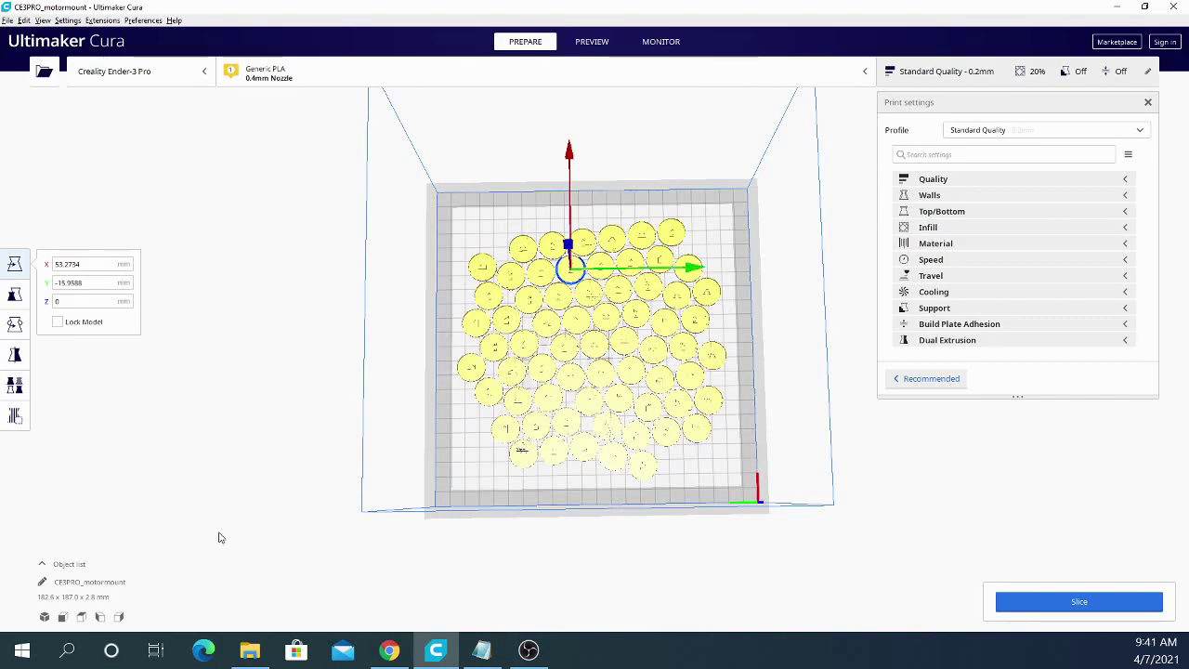
right_click_drag(230, 540, 242, 478)
right_click_drag(1013, 552, 878, 554)
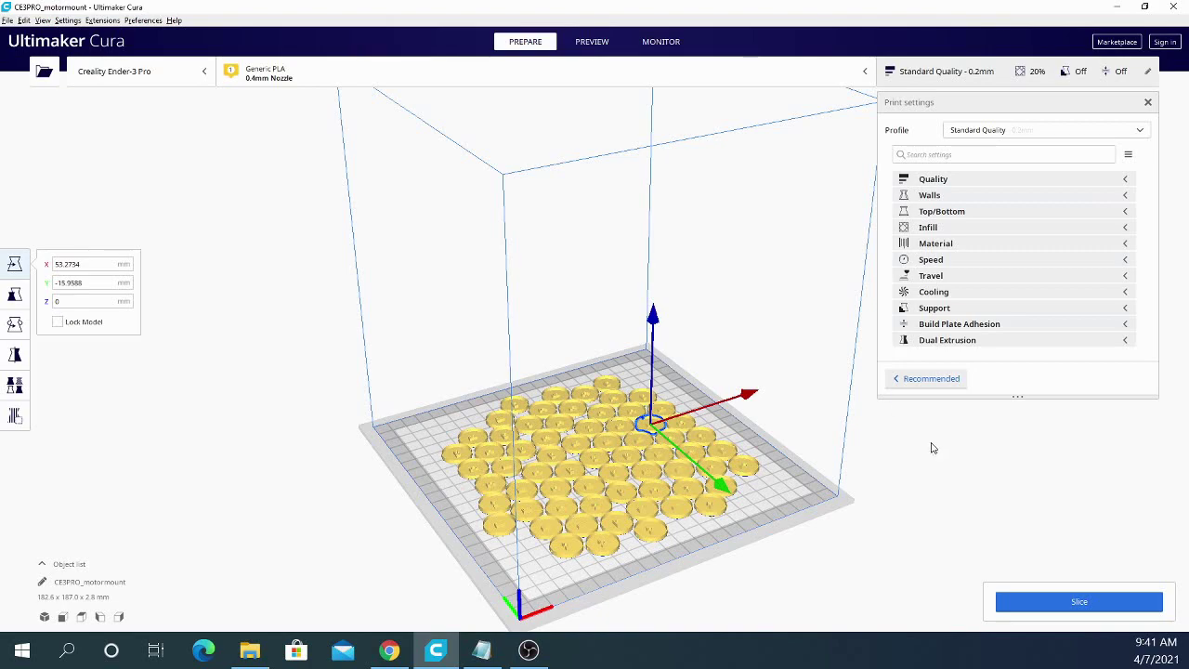
right_click_drag(932, 447, 897, 453)
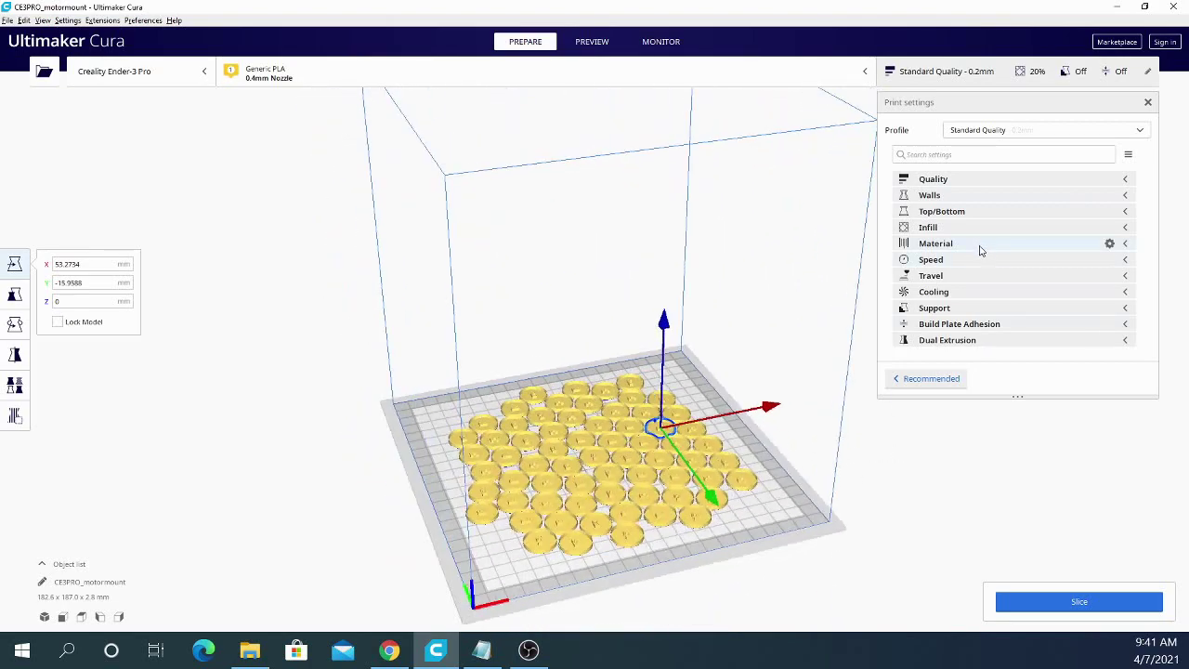
right_click_drag(155, 482, 257, 462)
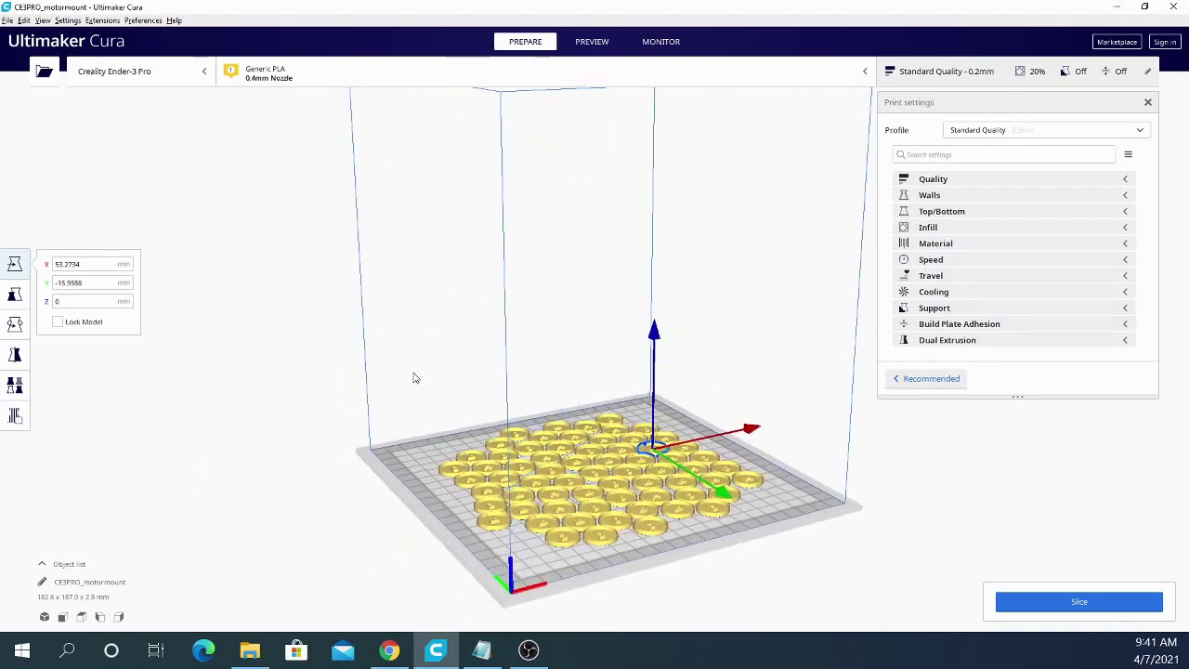
right_click_drag(411, 377, 217, 375)
right_click_drag(329, 438, 585, 421)
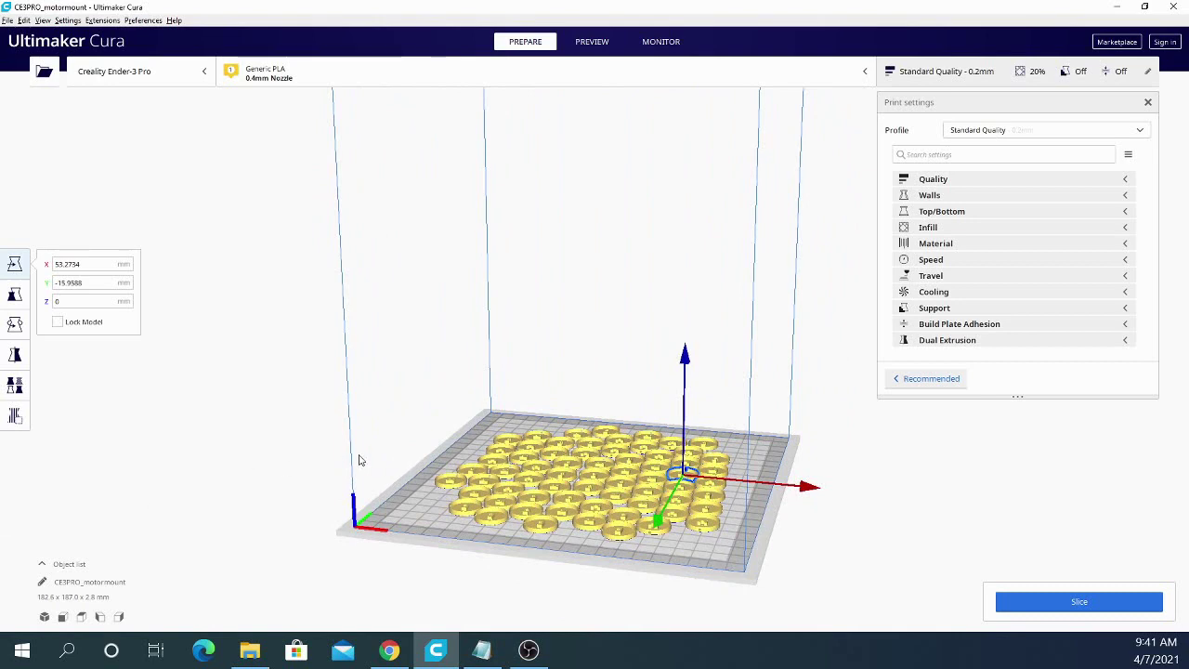
right_click_drag(397, 393, 258, 390)
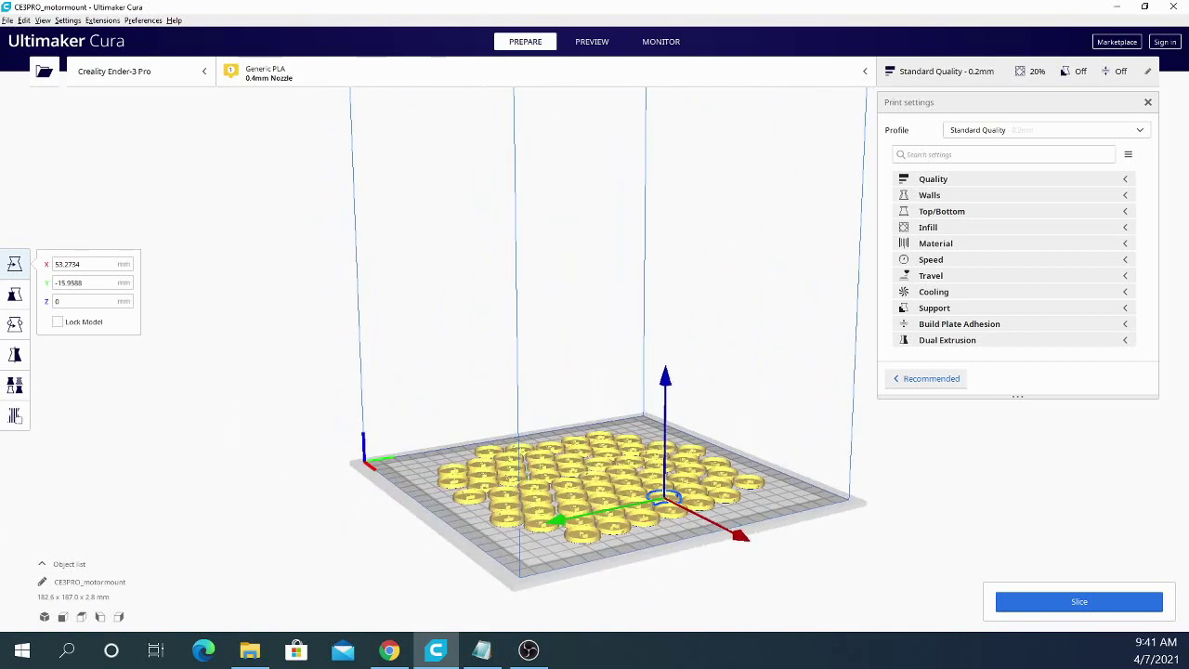